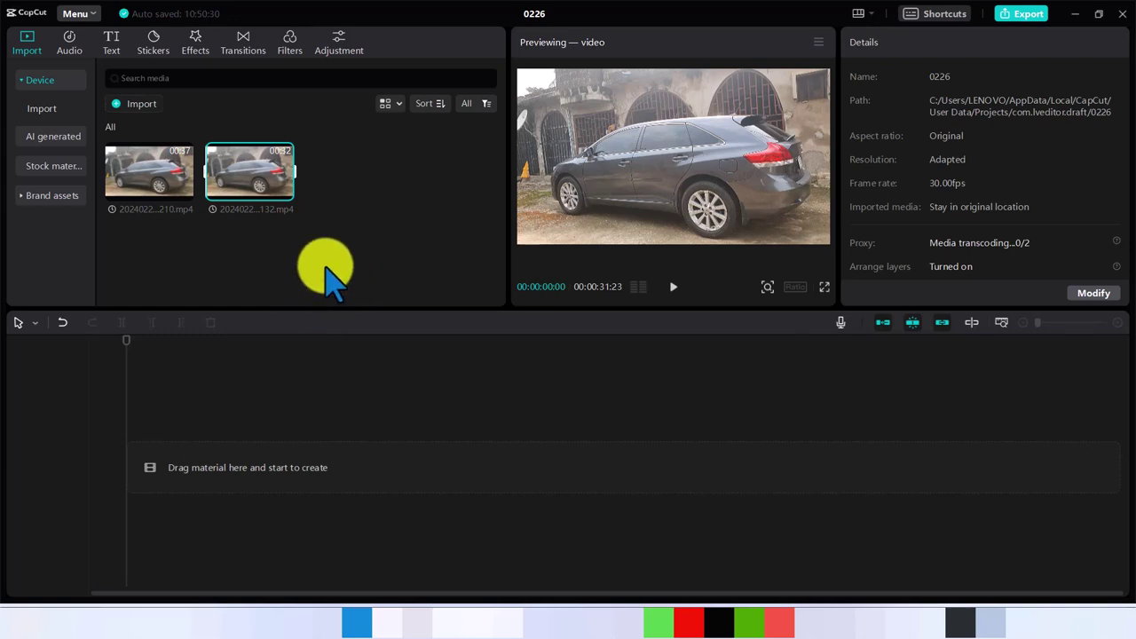
Add the 154132 clip to the timeline and play it to review the footage
mouse_move(260, 188)
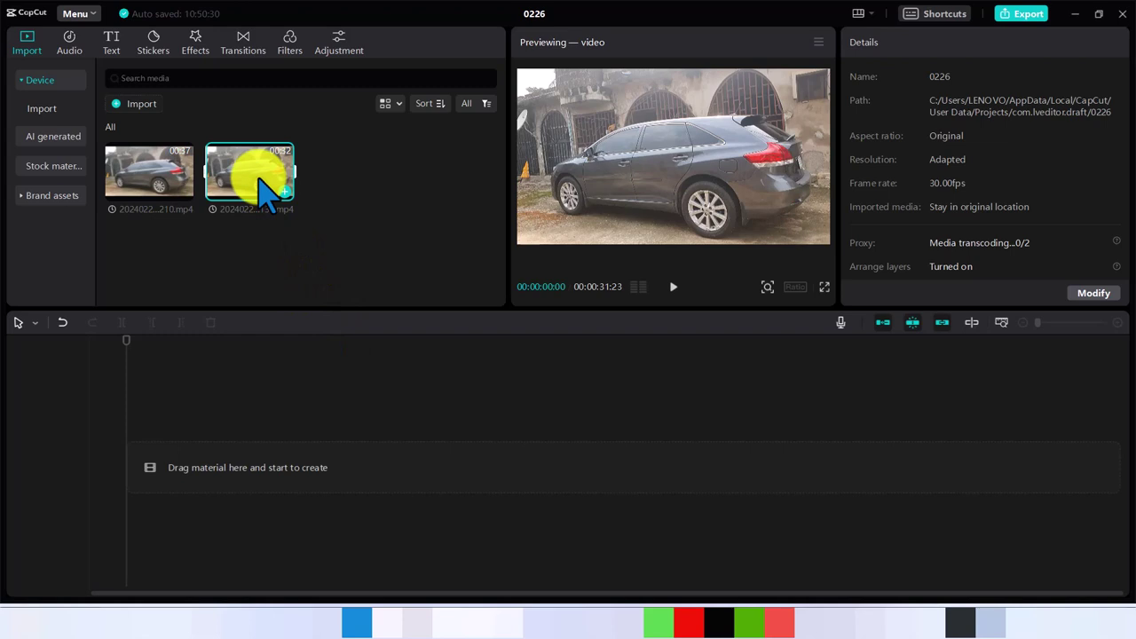
drag(260, 188, 190, 468)
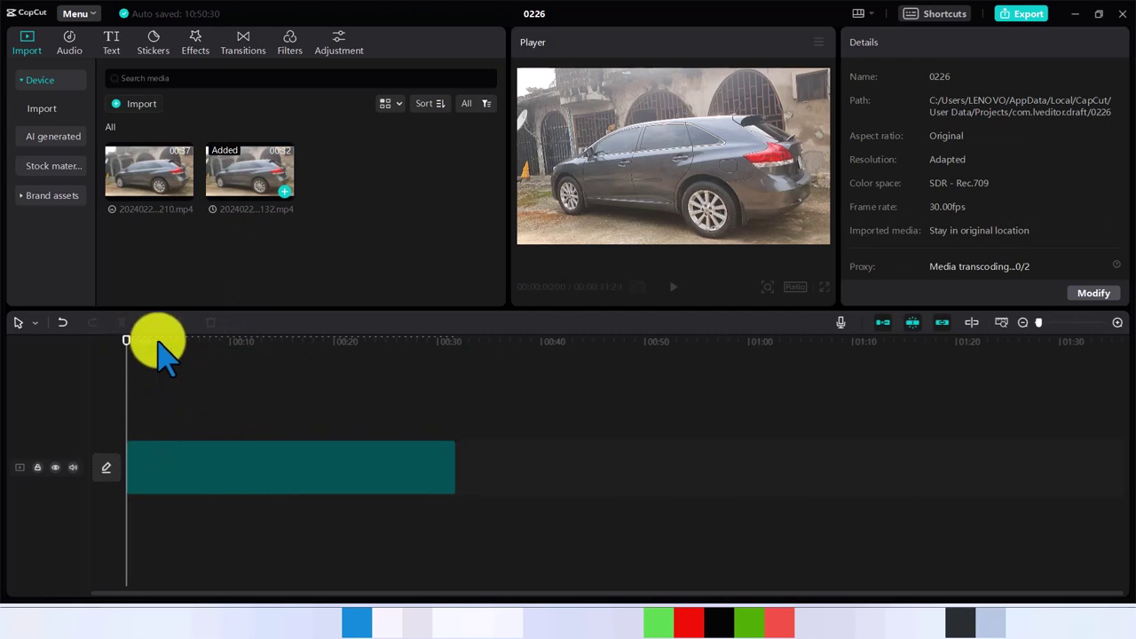
key(space)
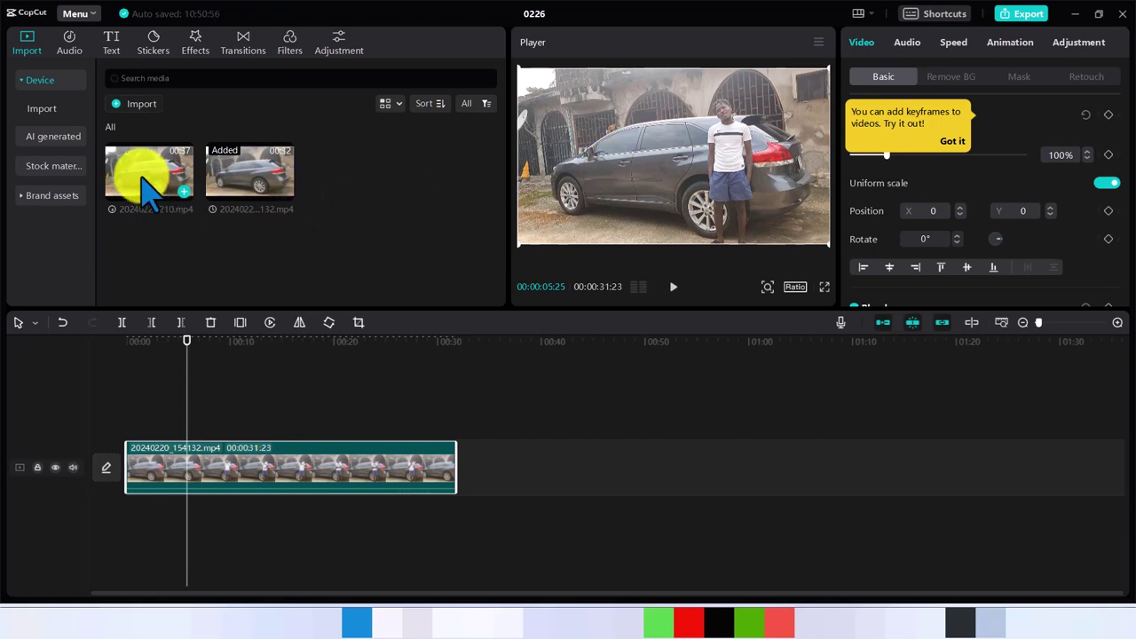
Stack the 154210 clip on a track above, then scrub to around 00:18
drag(147, 186, 182, 404)
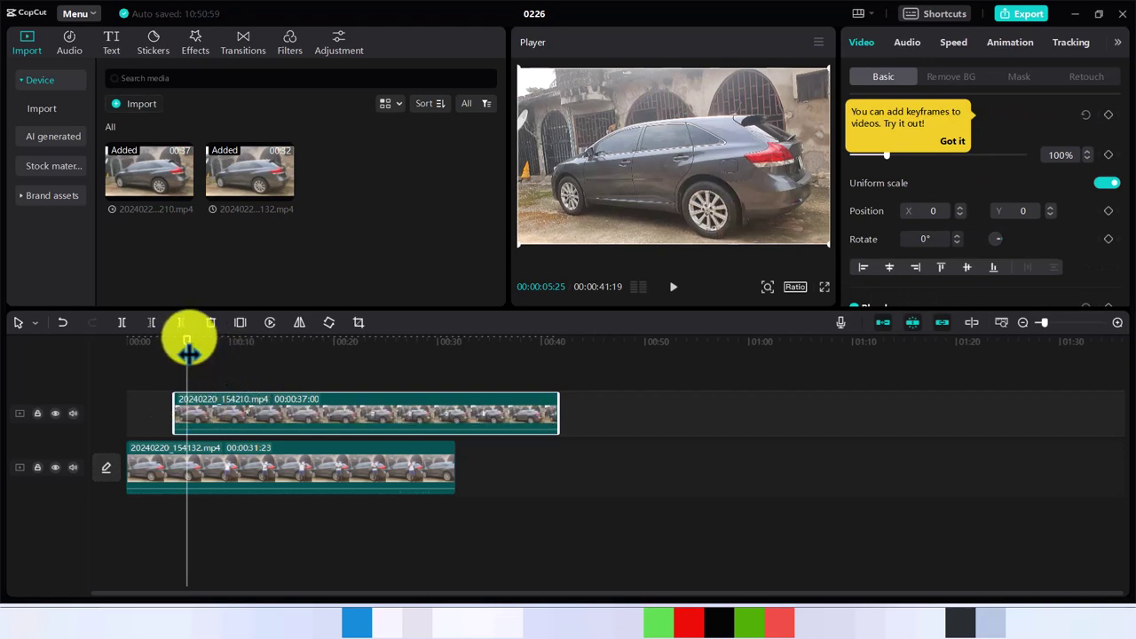
drag(188, 353, 318, 364)
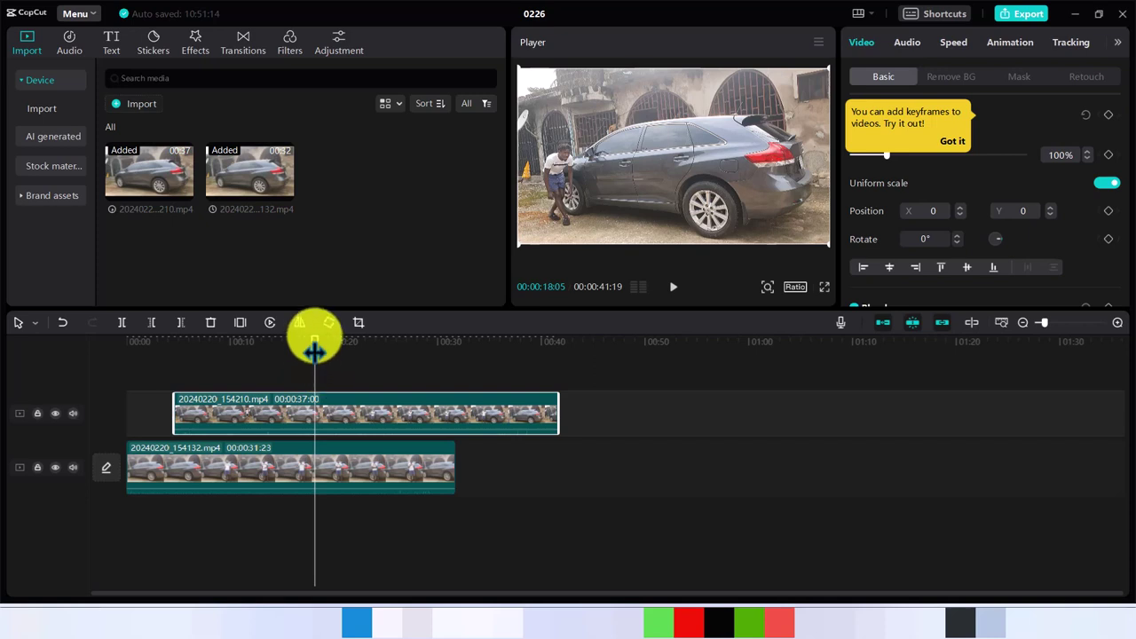
mouse_move(314, 351)
mouse_down()
mouse_move(420, 350)
mouse_move(255, 355)
mouse_move(321, 354)
mouse_up()
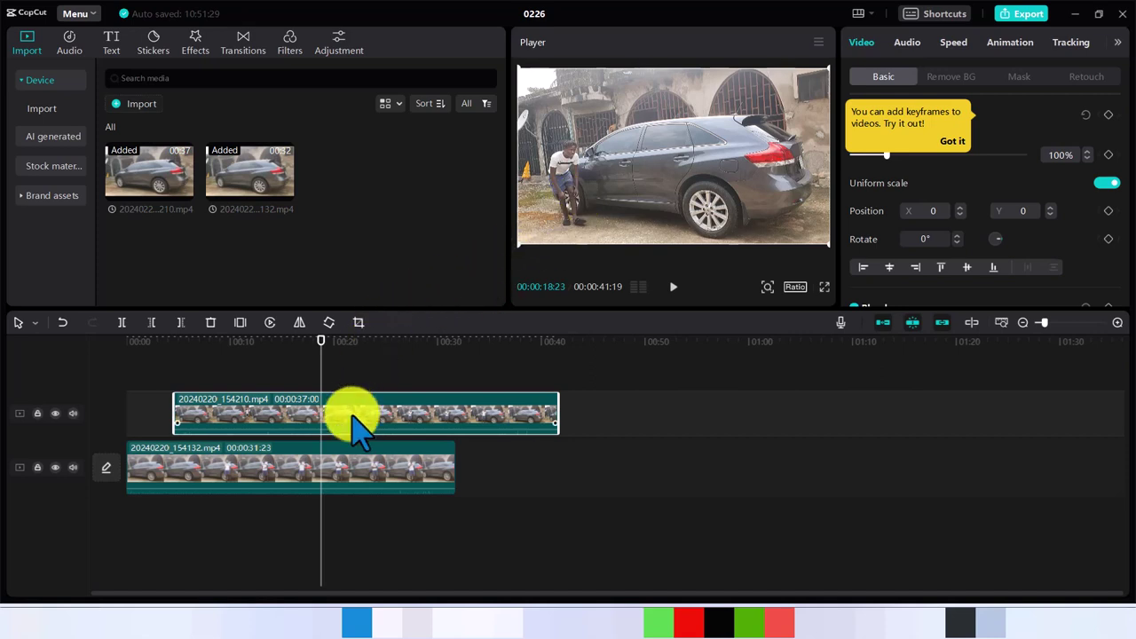
Move the top clip right and cut the bottom clip's opening at 00:00:03:22
drag(353, 416, 710, 435)
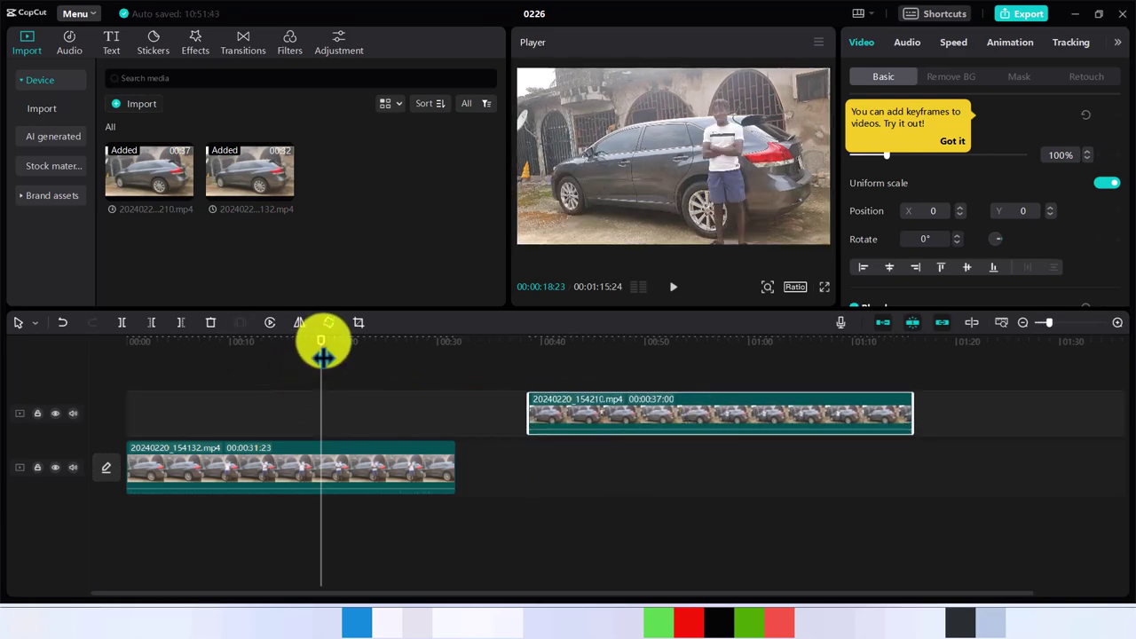
drag(317, 346, 147, 364)
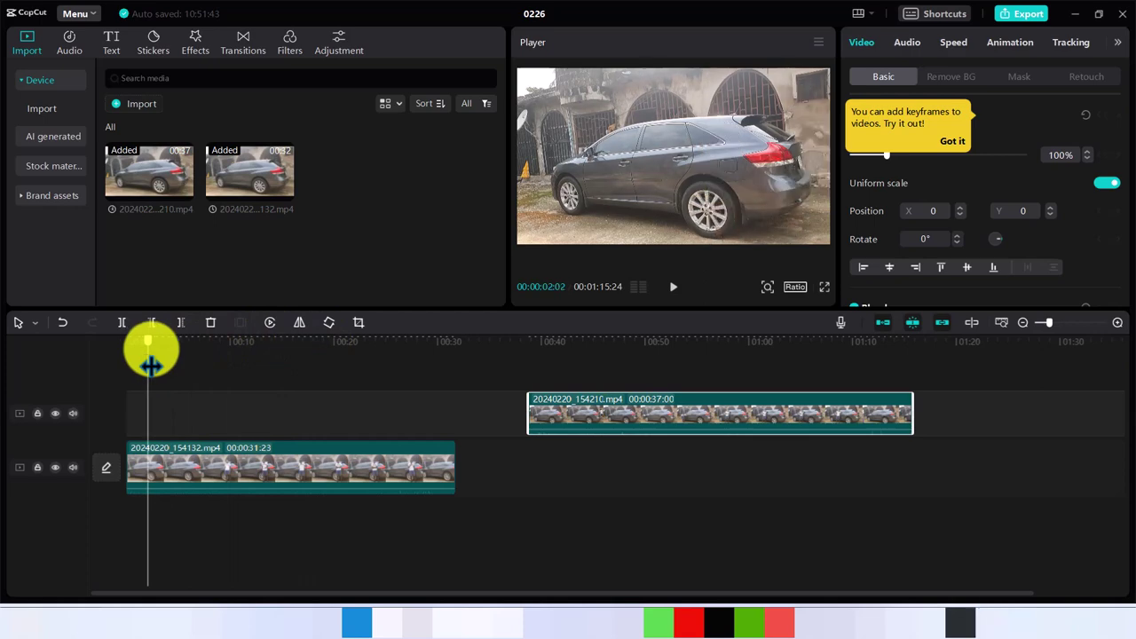
drag(150, 366, 165, 366)
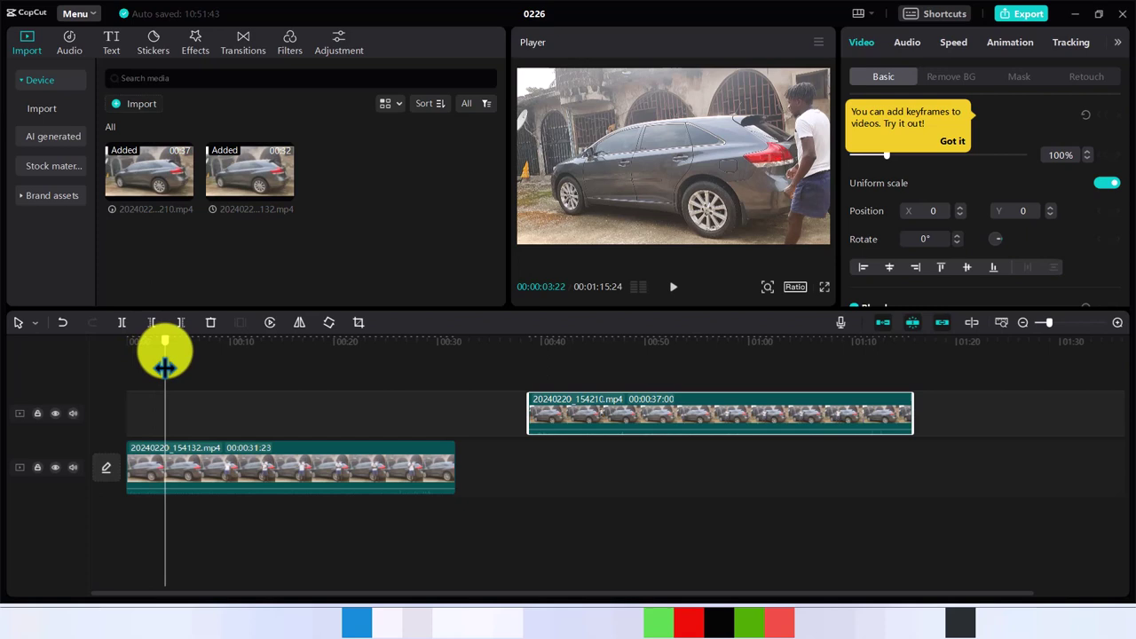
click(165, 464)
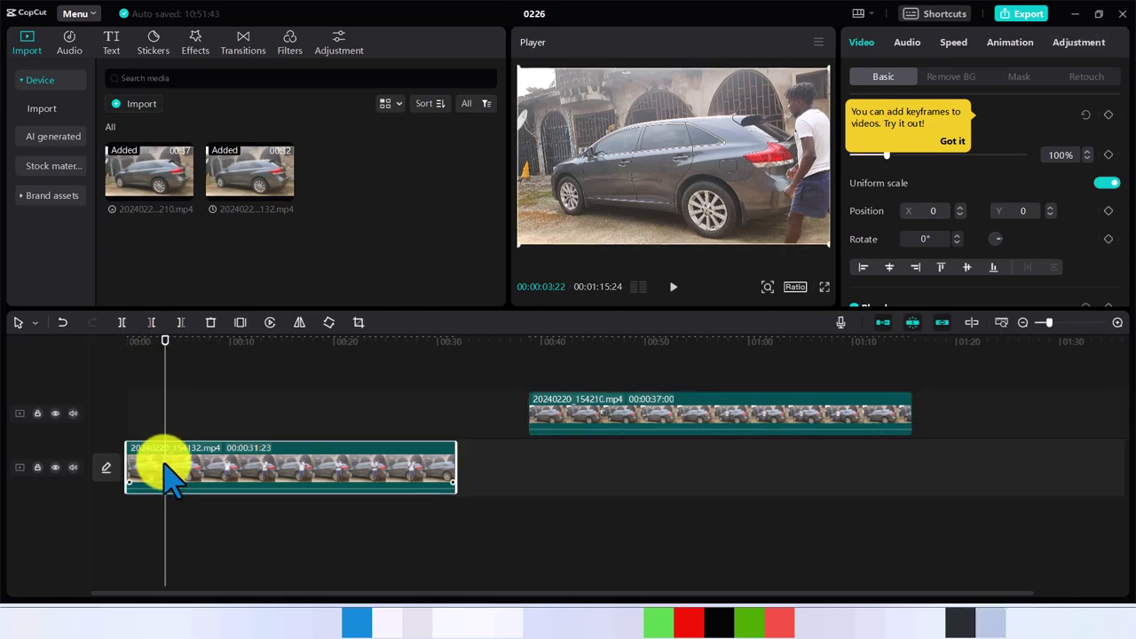
key(ctrl+b)
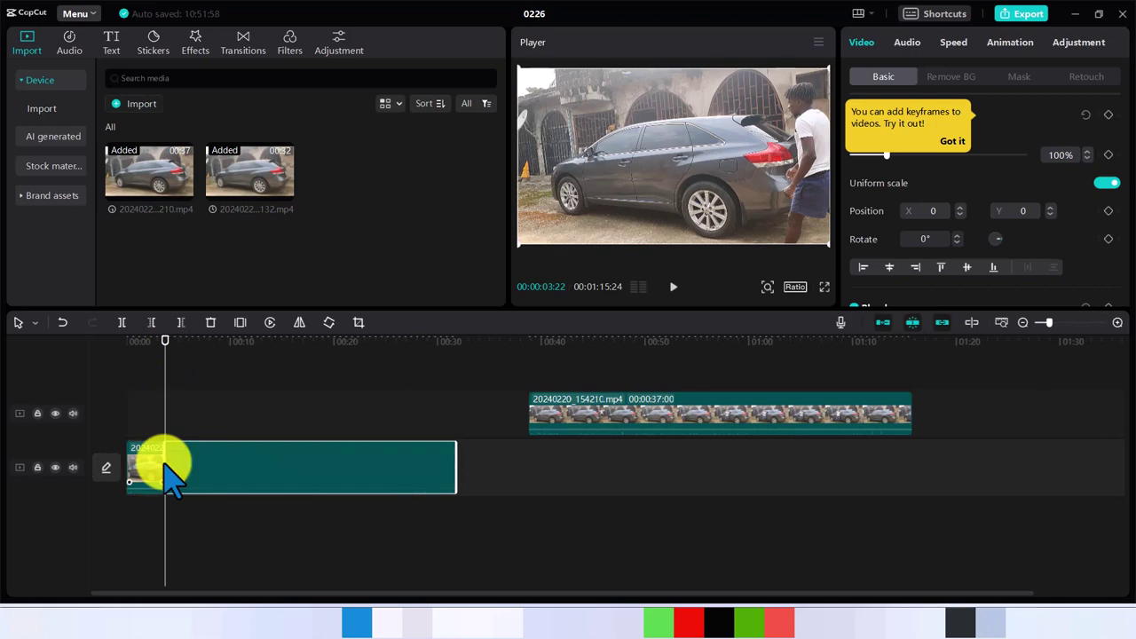
click(147, 479)
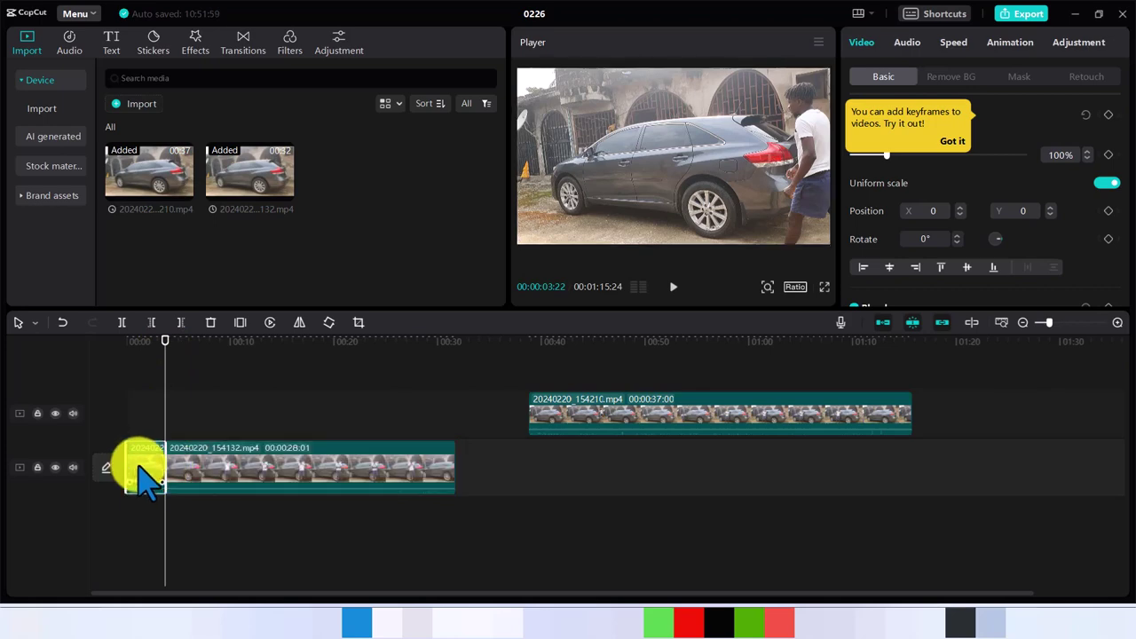
key(Delete)
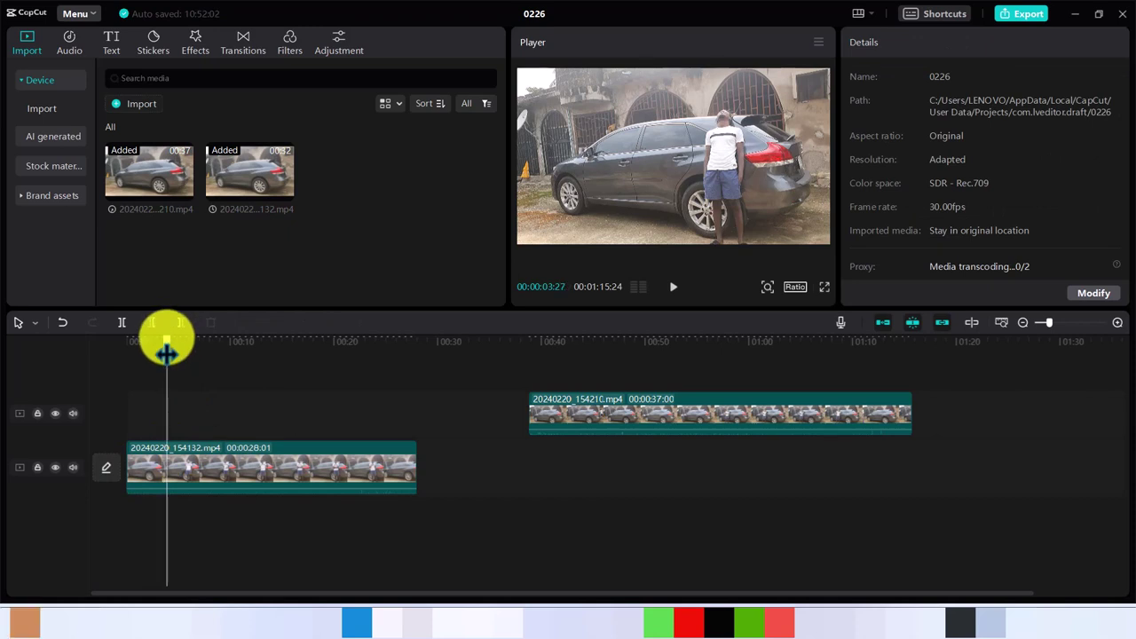
Split the bottom clip at 00:00:25:10 and delete its tail
drag(165, 337, 387, 382)
click(388, 474)
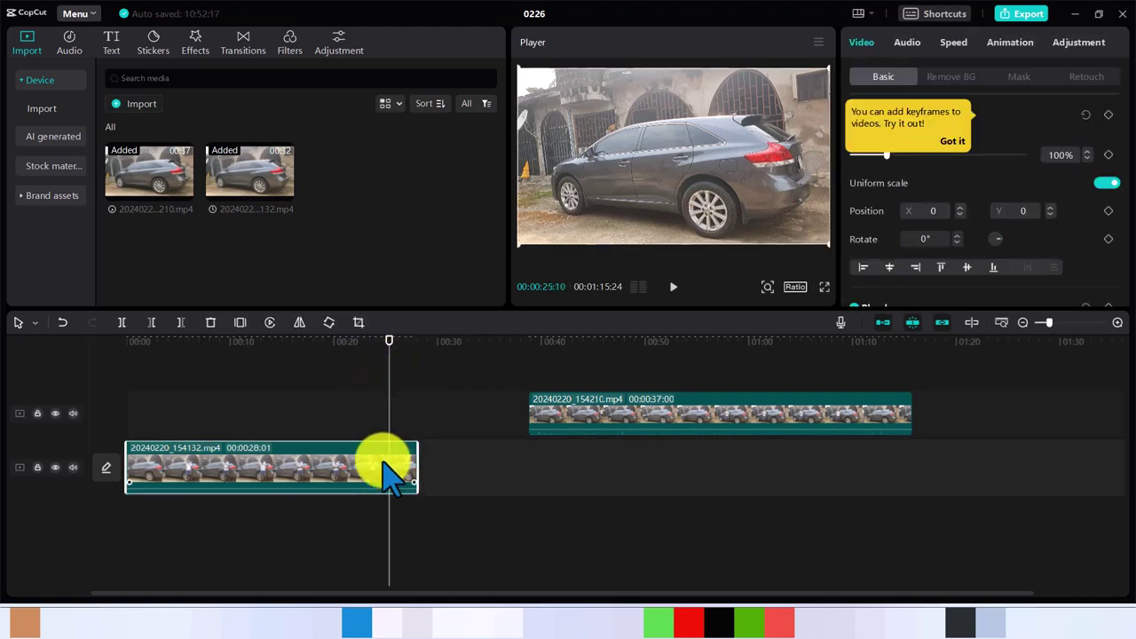
key(ctrl+b)
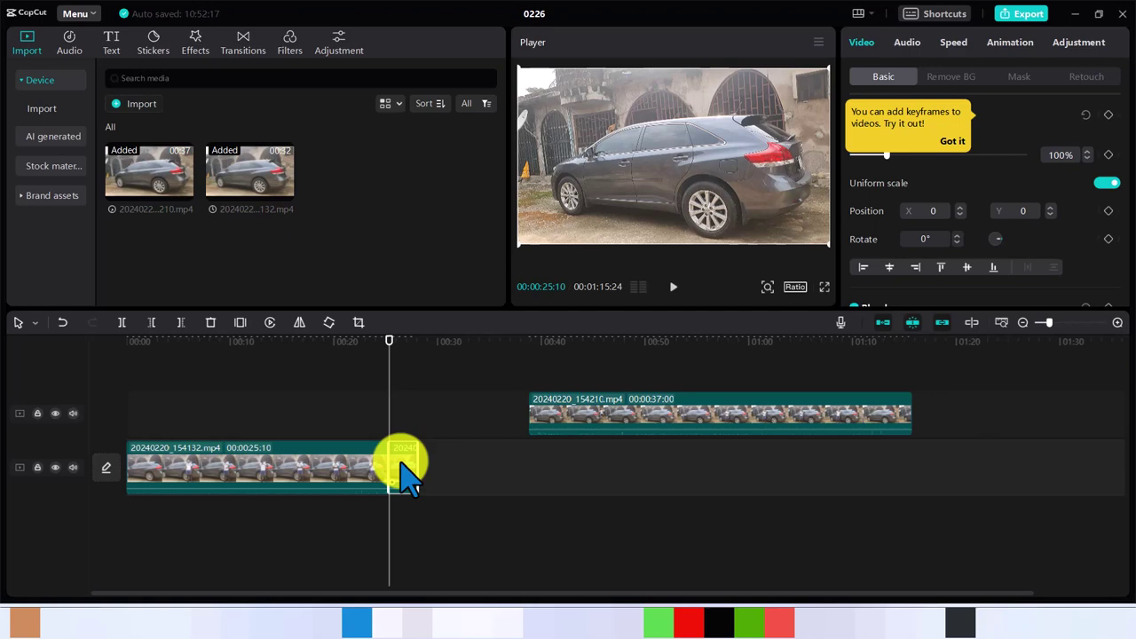
key(Delete)
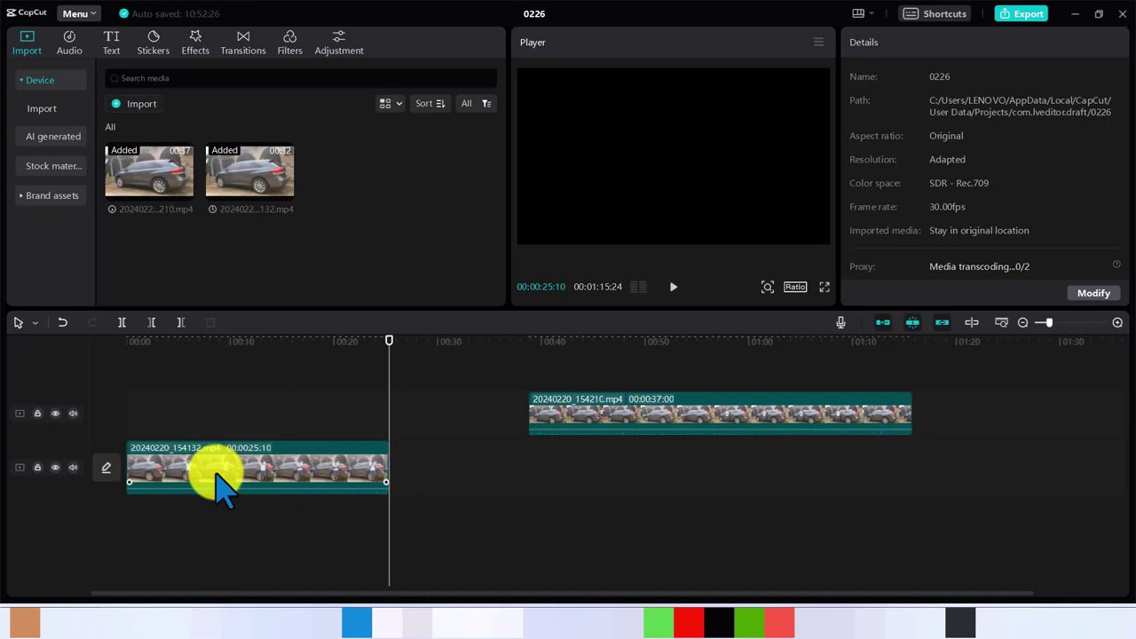
Move the 154210 clip toward the start and cut away its opening piece
drag(217, 475, 417, 464)
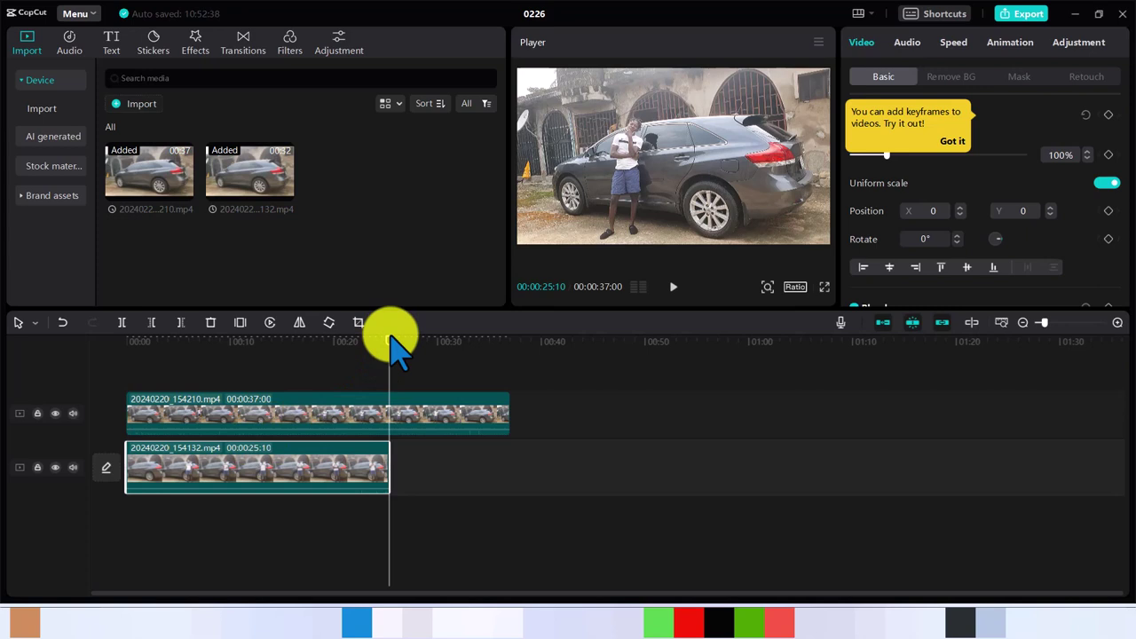
drag(388, 352, 186, 348)
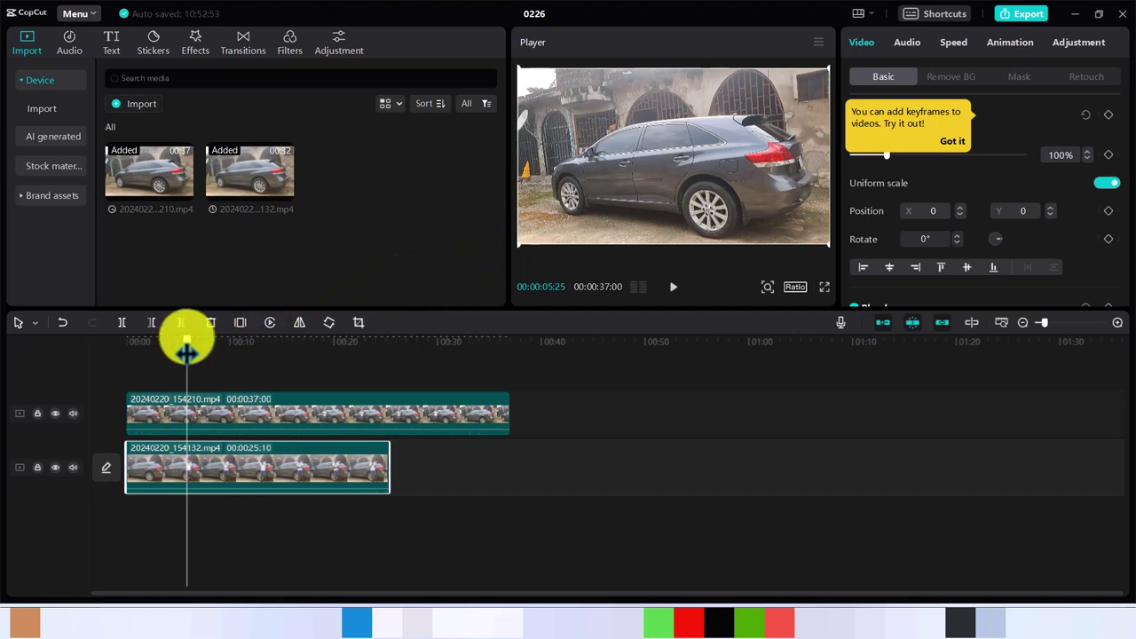
mouse_move(187, 353)
mouse_down()
mouse_move(280, 356)
mouse_move(202, 353)
mouse_up()
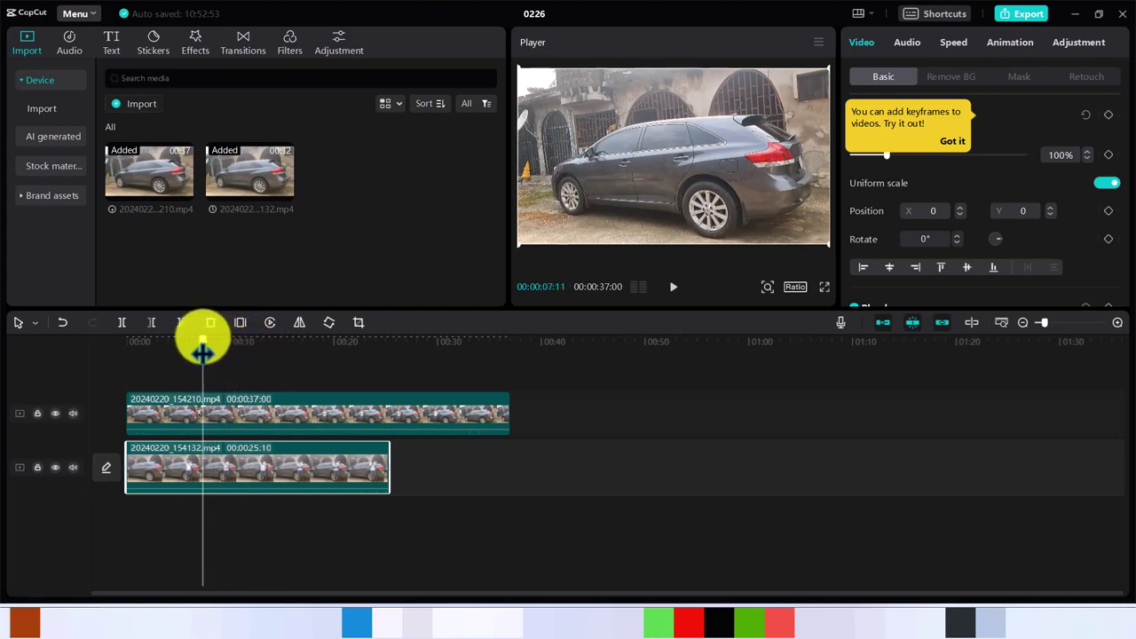
click(202, 430)
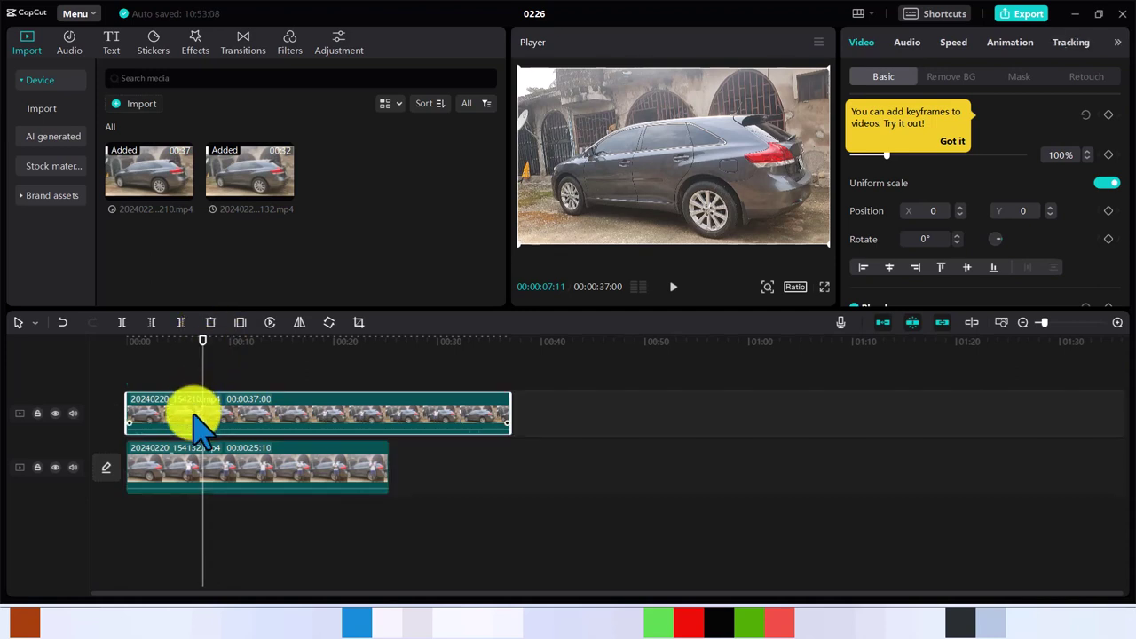
key(ctrl+b)
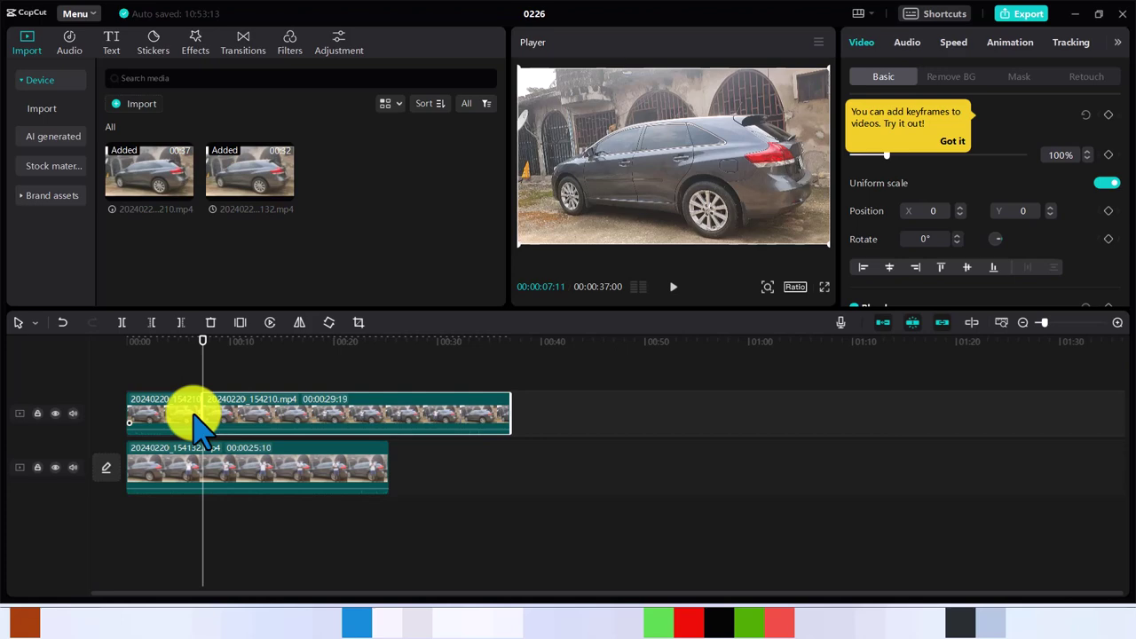
click(156, 425)
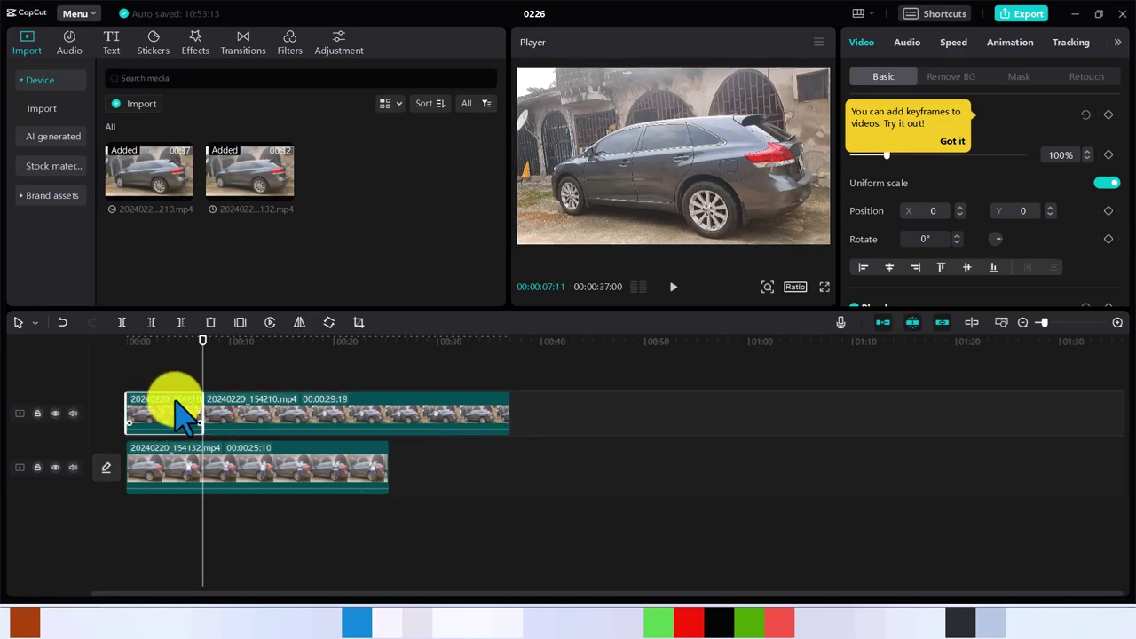
key(Delete)
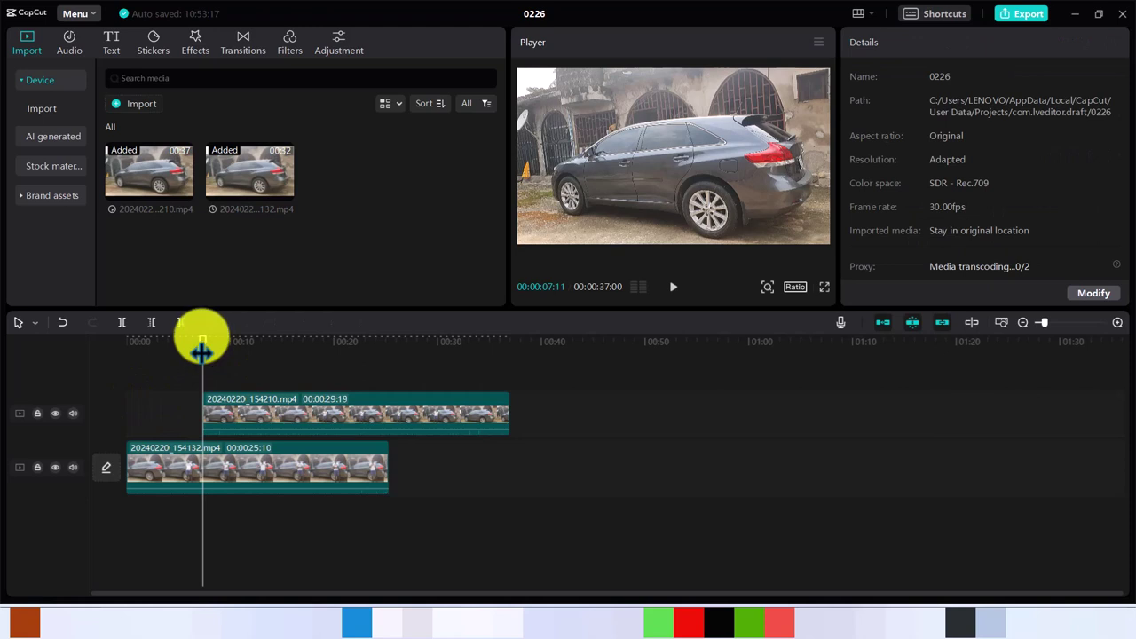
Align the upper clip to the start and trim its tail at the lower clip's 00:25:10 end
drag(201, 352, 453, 358)
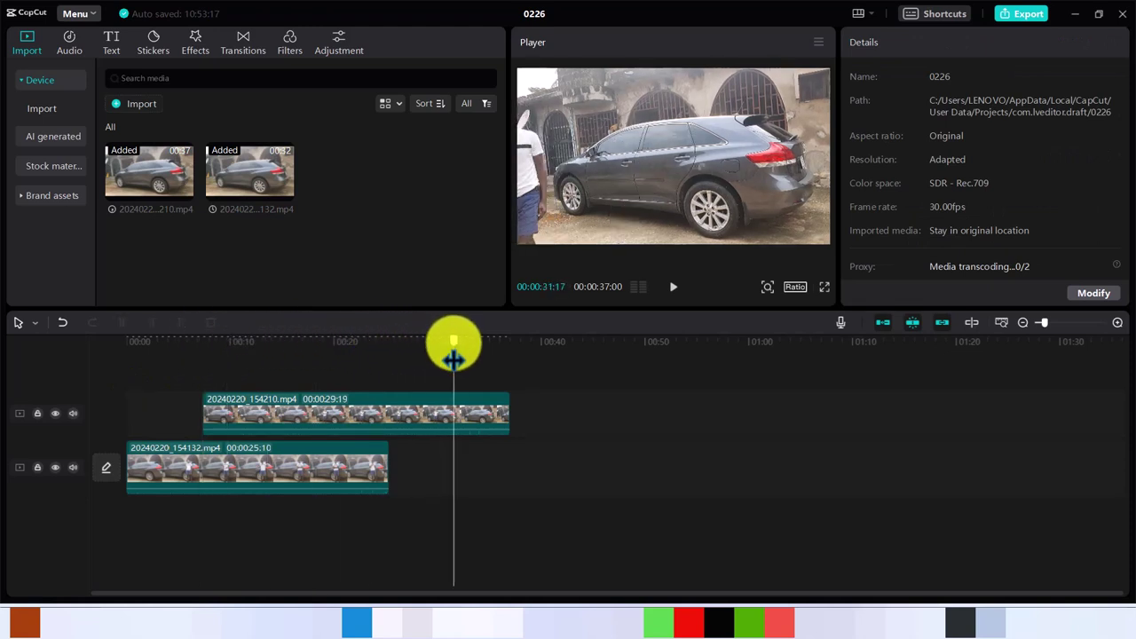
click(410, 415)
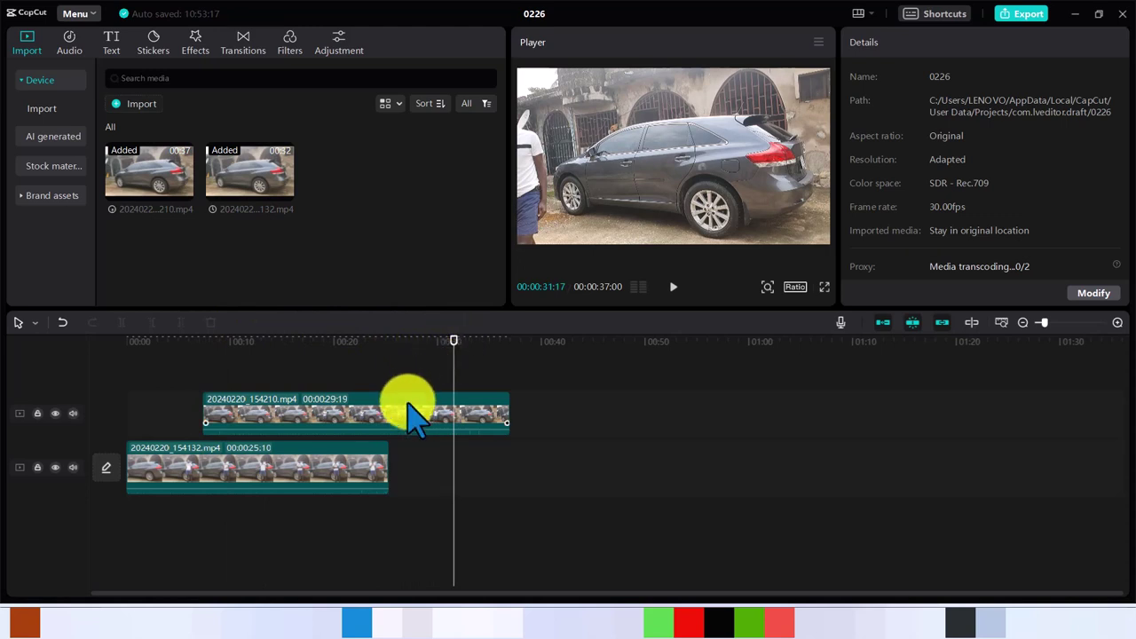
drag(410, 415, 298, 417)
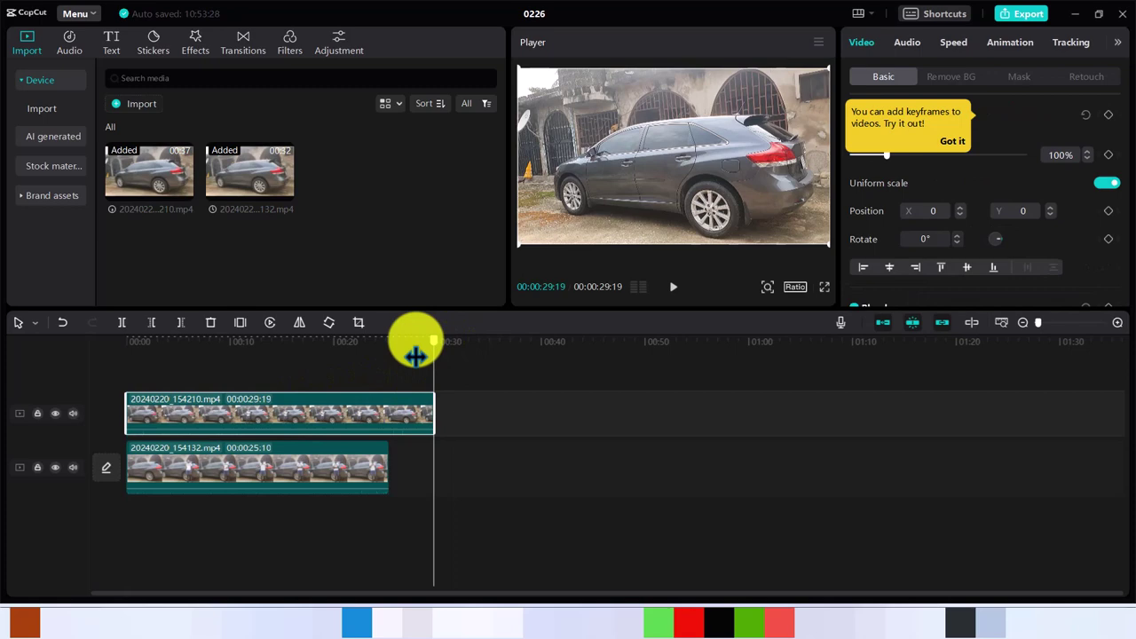
drag(416, 356, 389, 356)
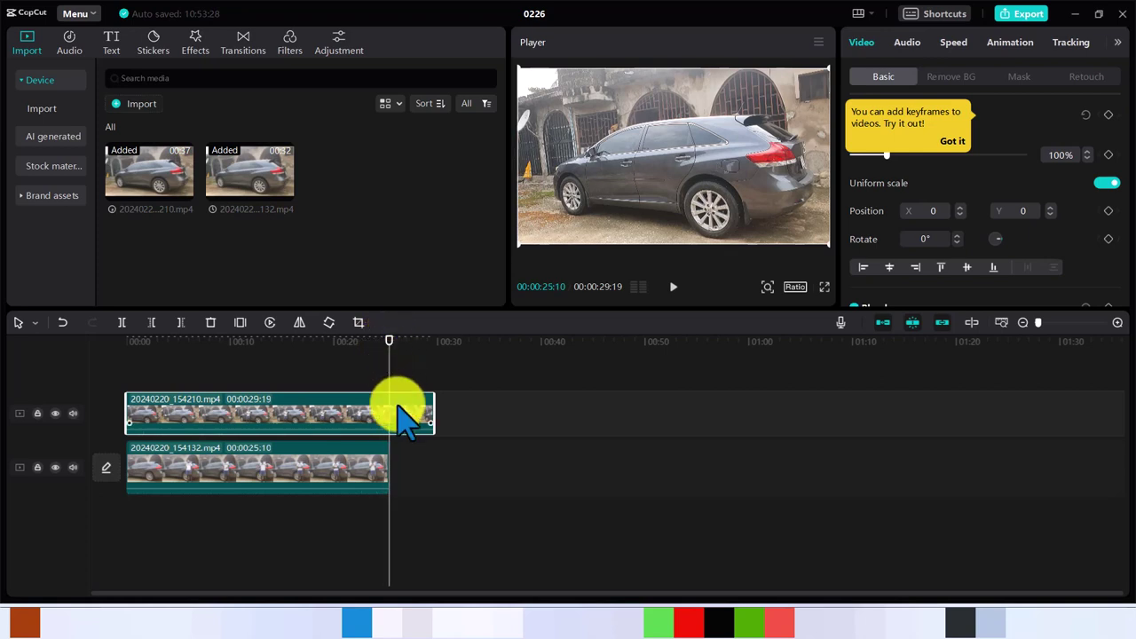
key(ctrl+b)
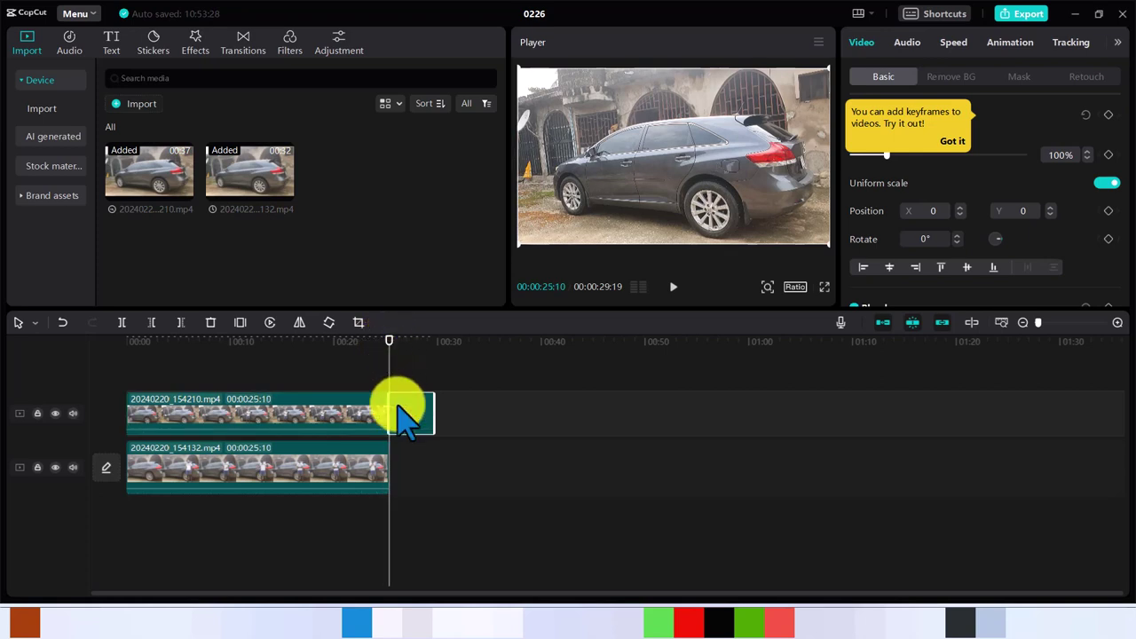
key(Delete)
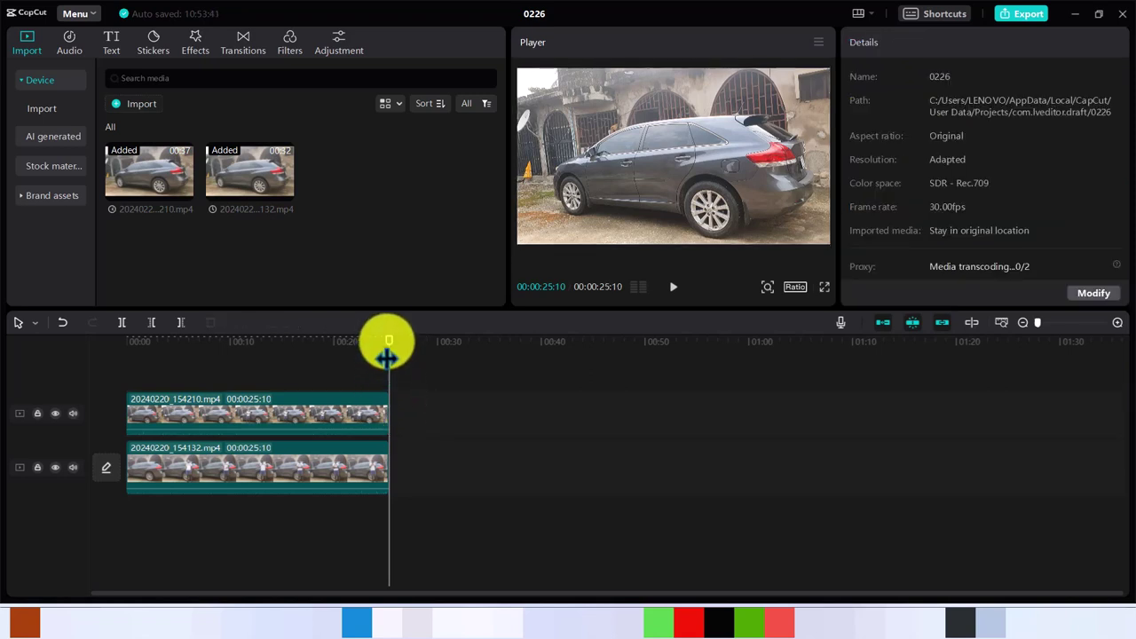
Move the playhead back to around 00:10 and select the lower clip for video editing
drag(388, 355, 262, 355)
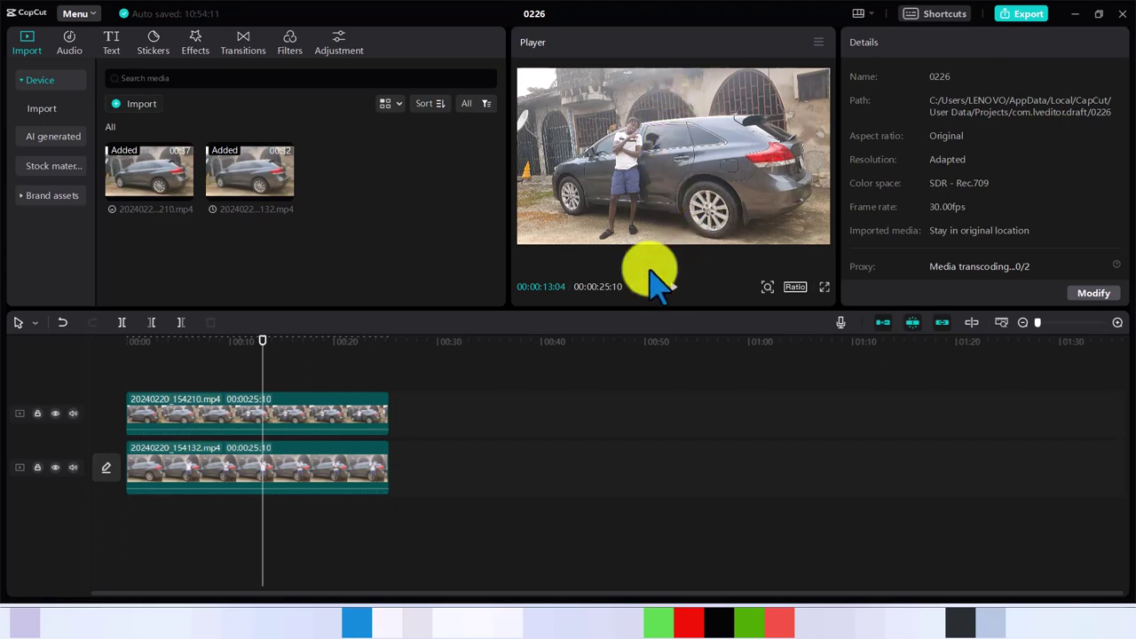
click(298, 488)
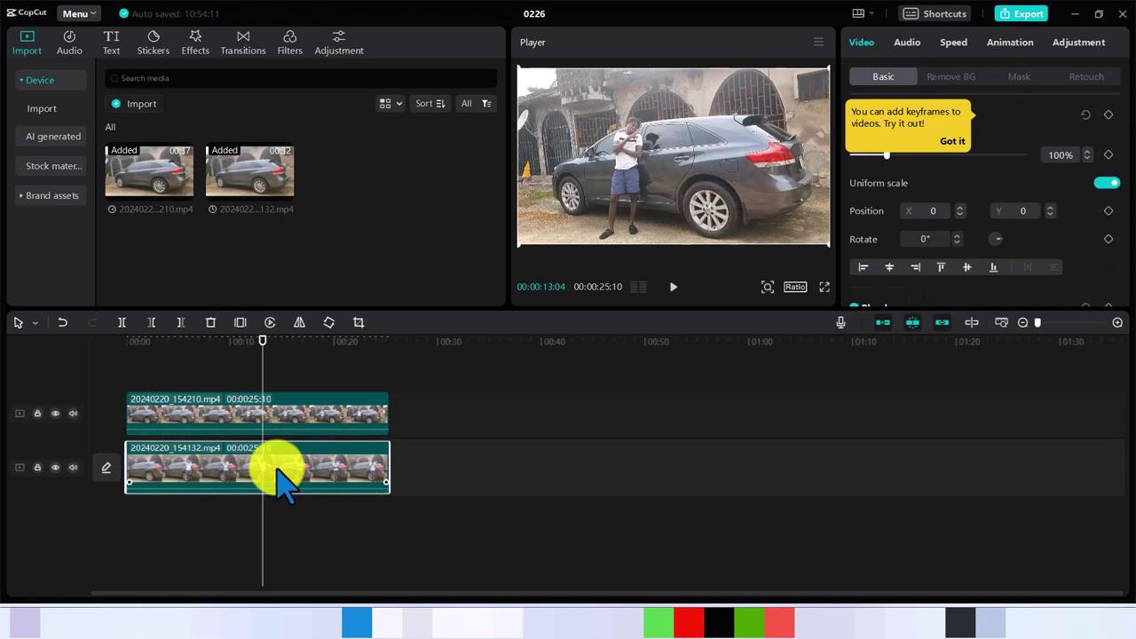
Give the lower clip a Horizontal mask rotated nearly upright, about -90°
click(954, 140)
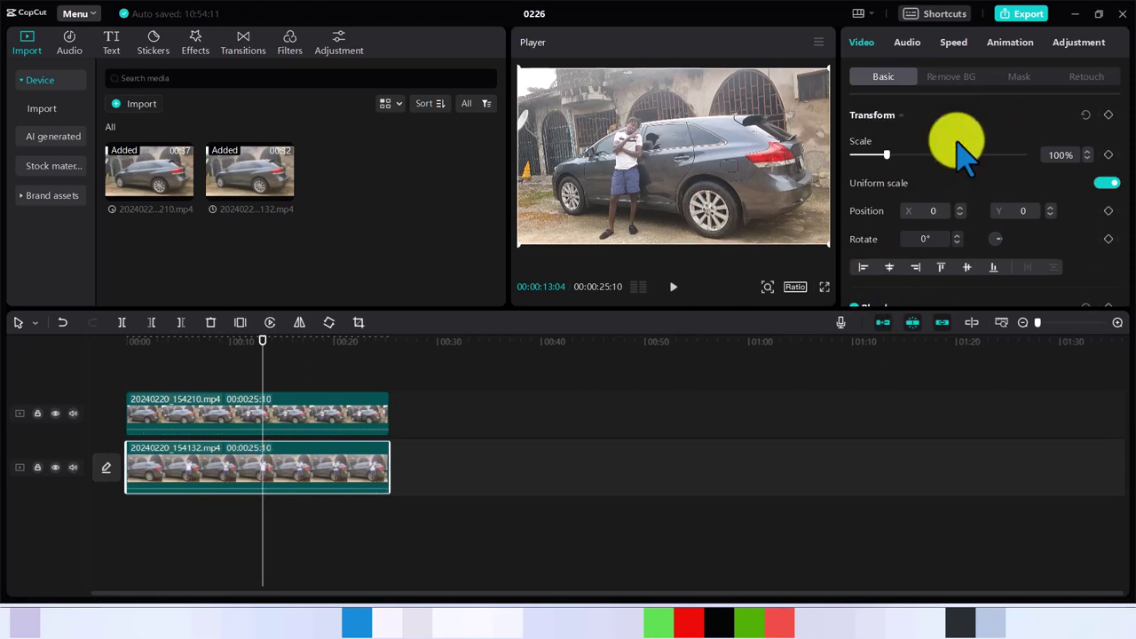
click(1018, 76)
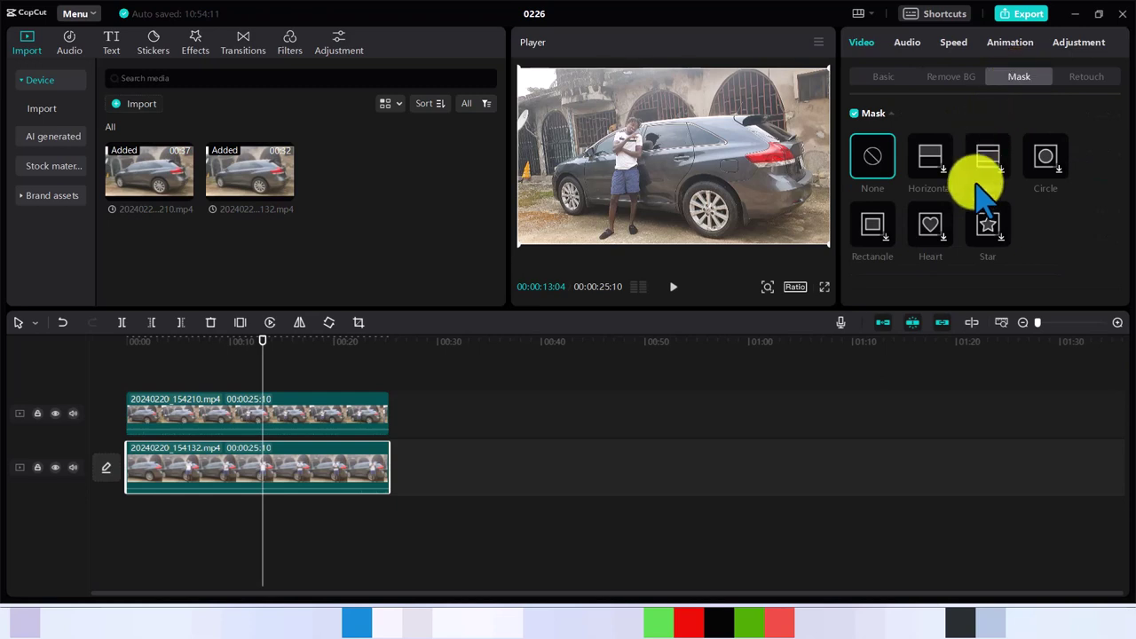
click(934, 173)
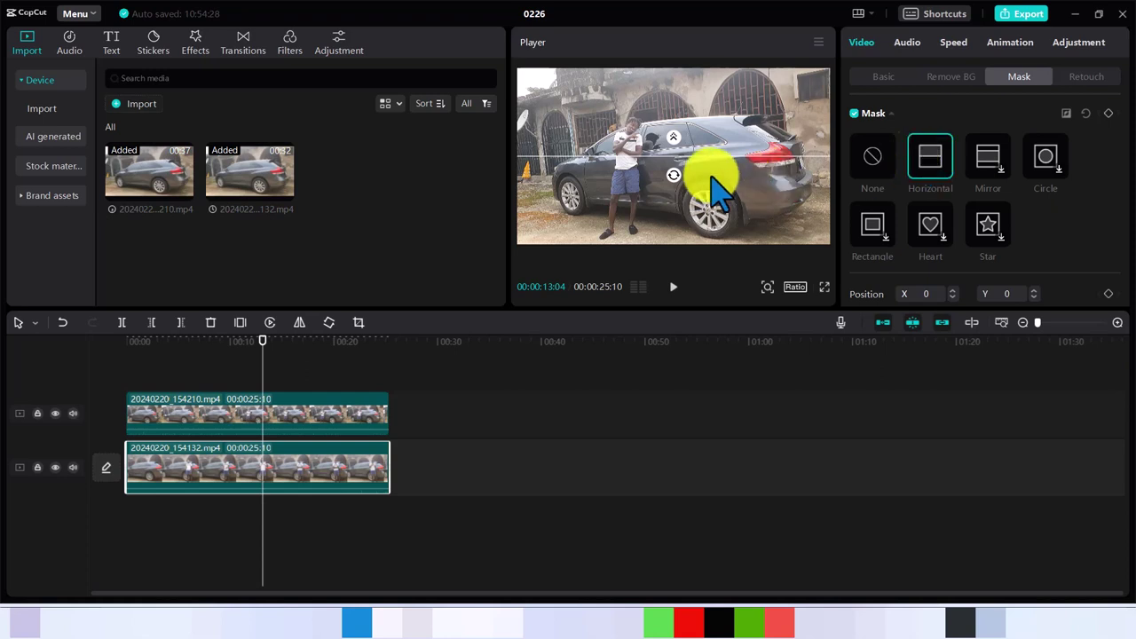
drag(677, 177, 714, 161)
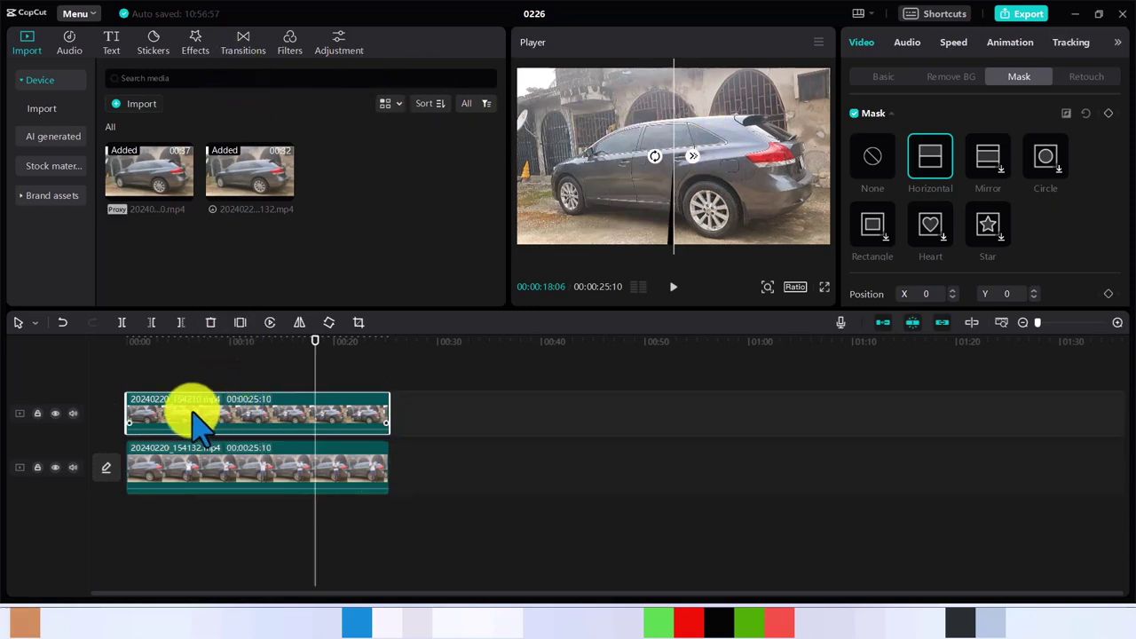
Shift the upper clip to about 00:26 and rotate the lower mask to 90°, showing the right half
drag(197, 426, 497, 417)
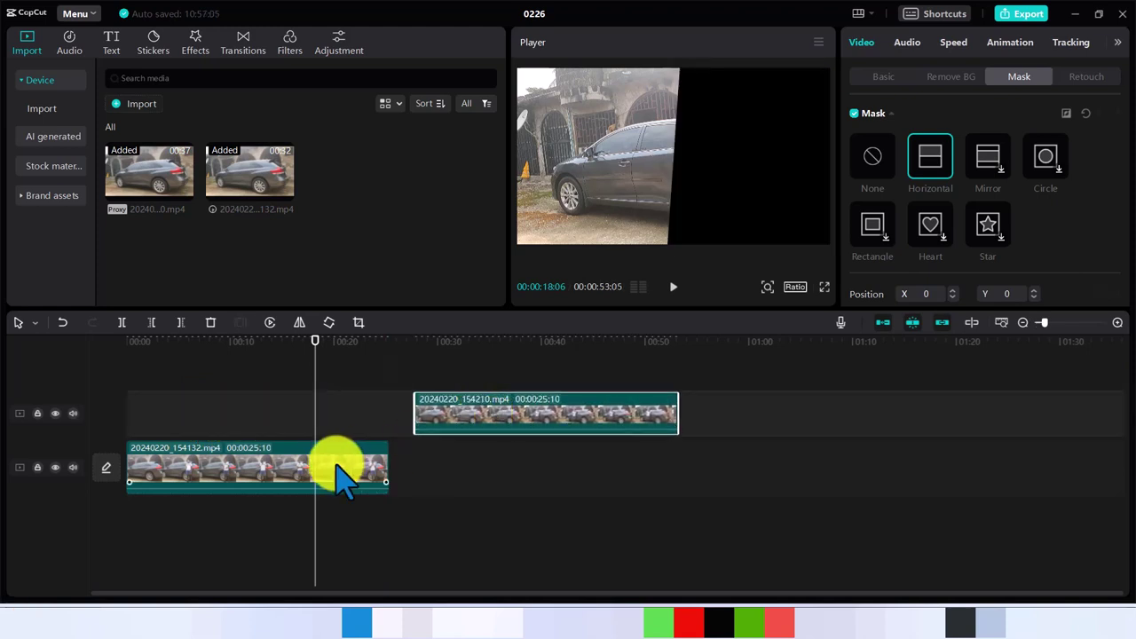
click(261, 464)
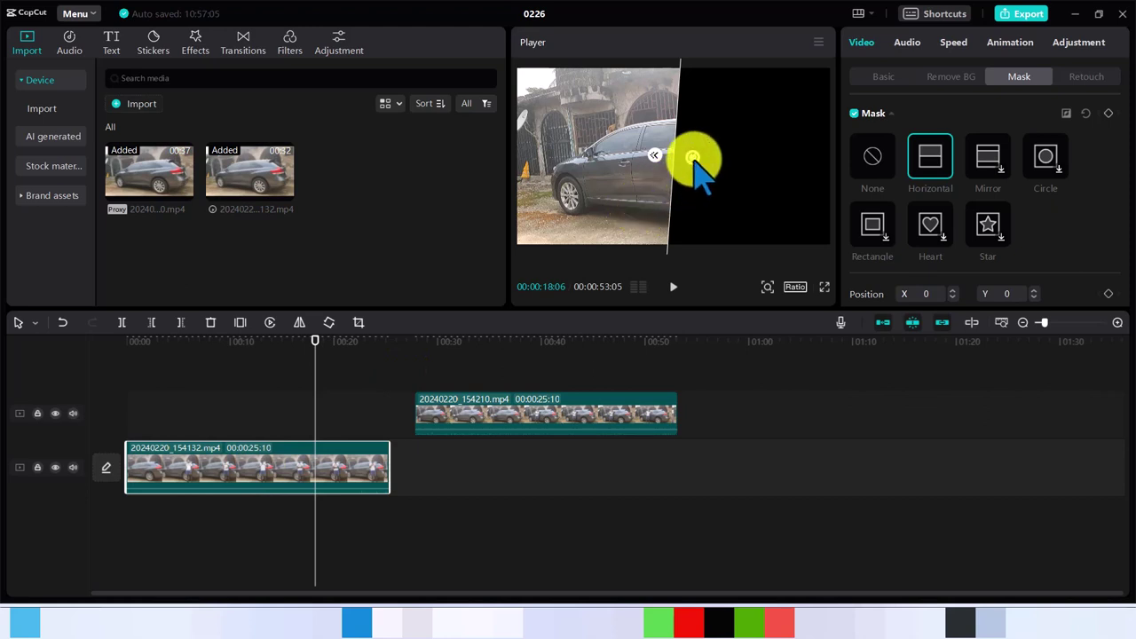
drag(694, 160, 659, 160)
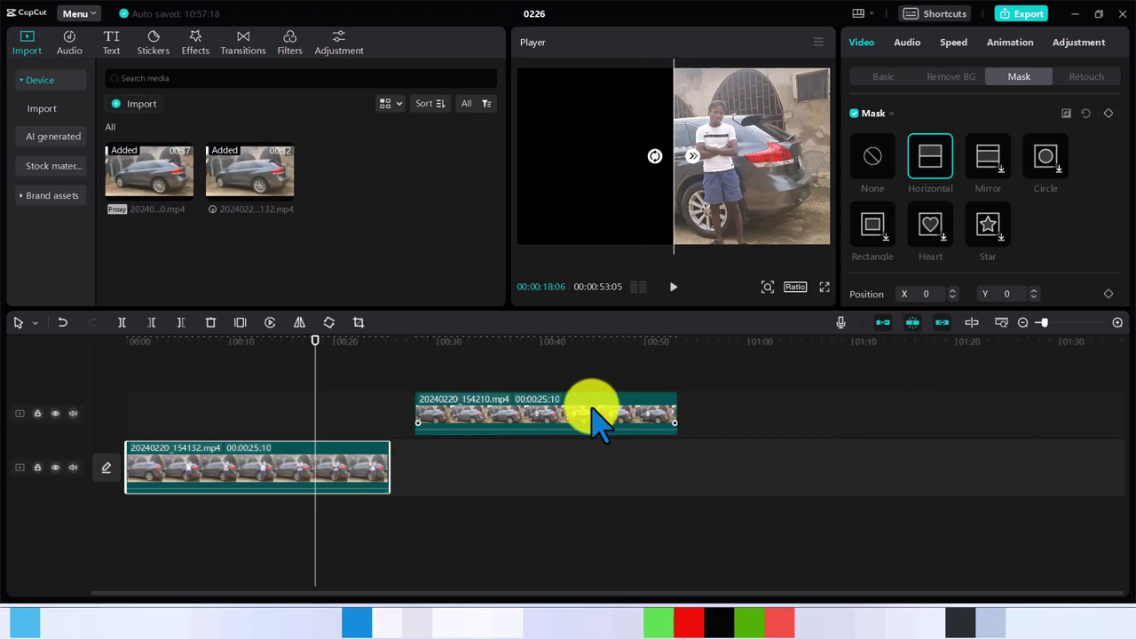
Return the upper clip to 00:00 and flip its mask so two copies of the man appear
drag(595, 412, 205, 417)
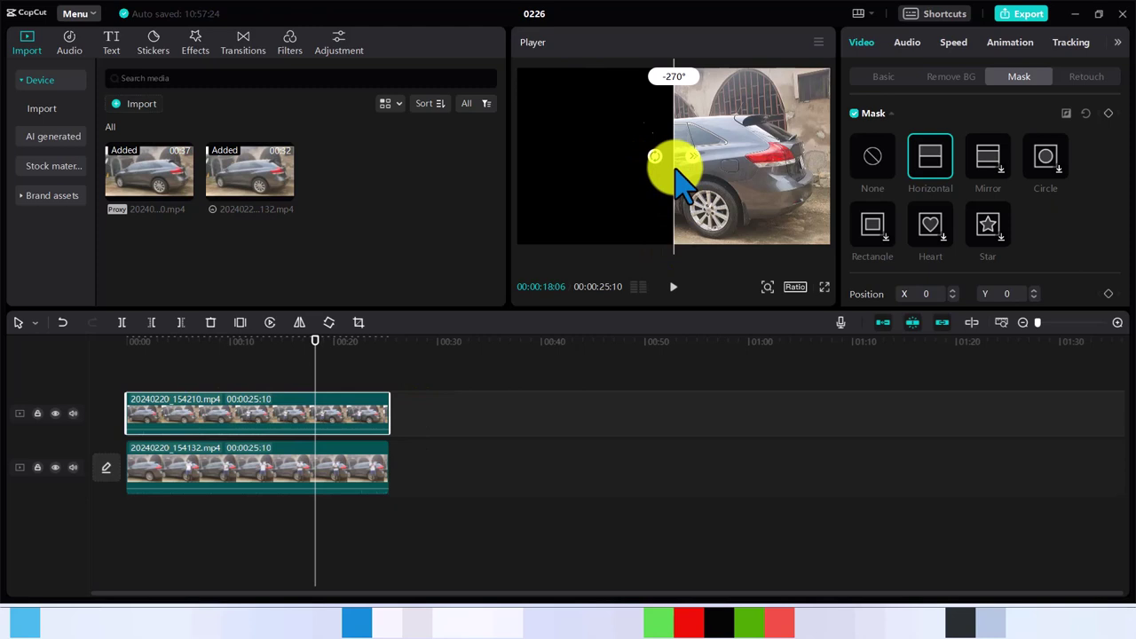
drag(679, 177, 750, 173)
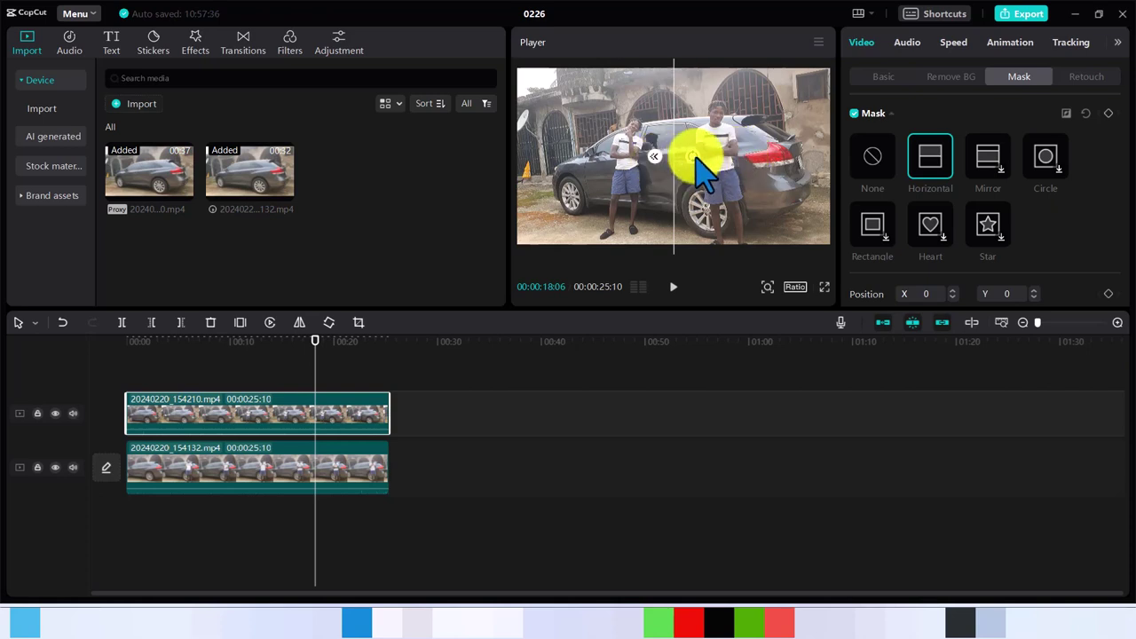
drag(690, 160, 700, 168)
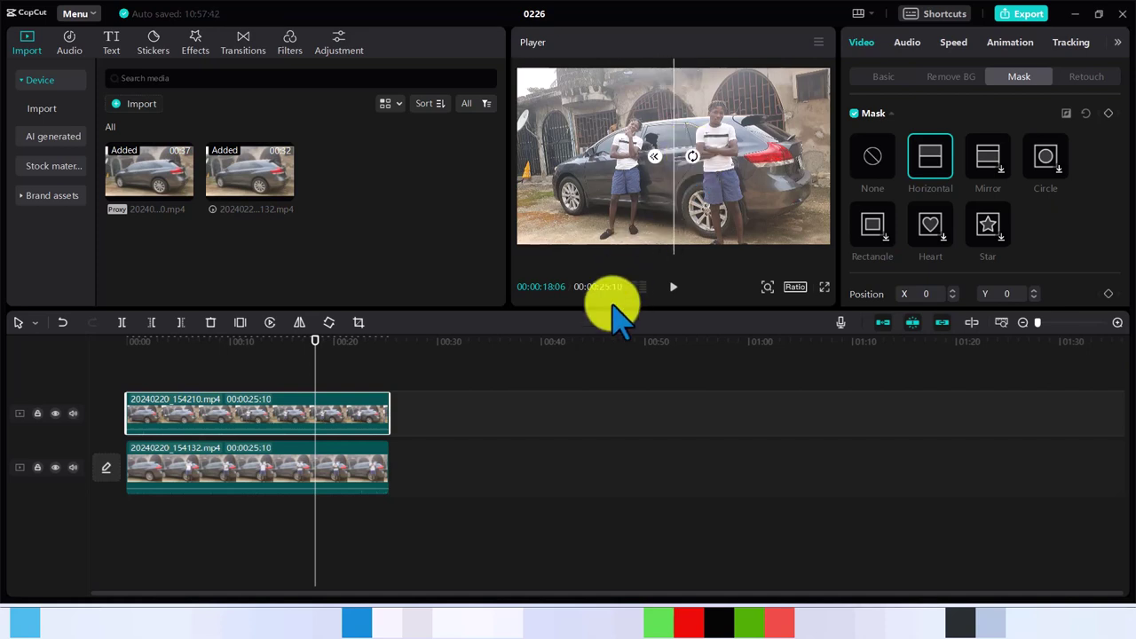
Preview the split-screen result at 00:21 and reselect the upper clip to check its mask
click(592, 382)
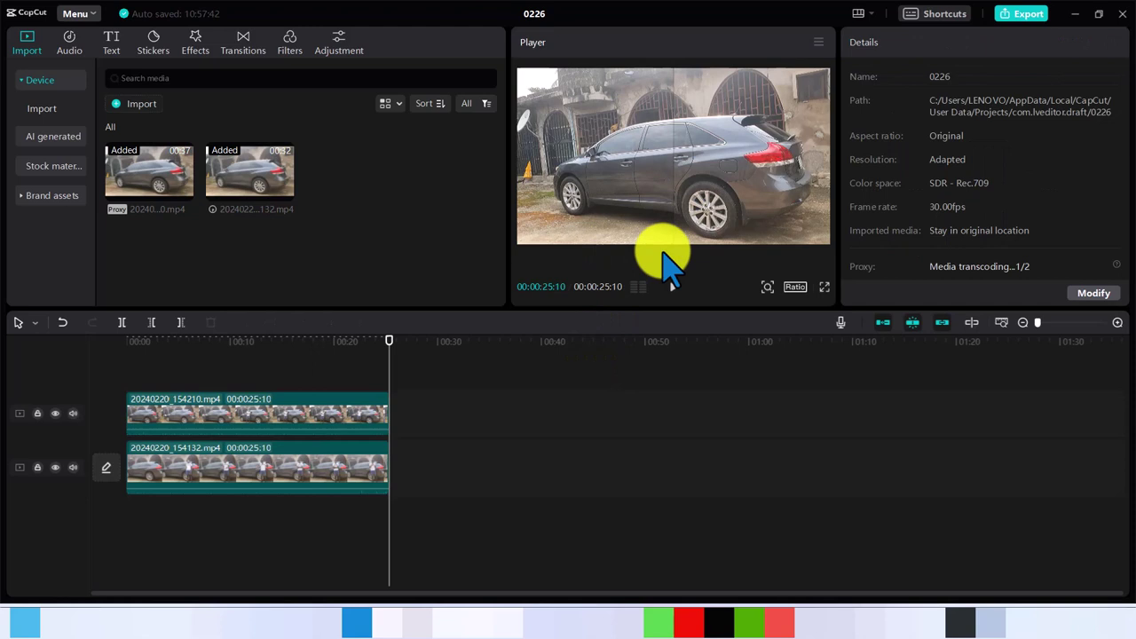
click(306, 424)
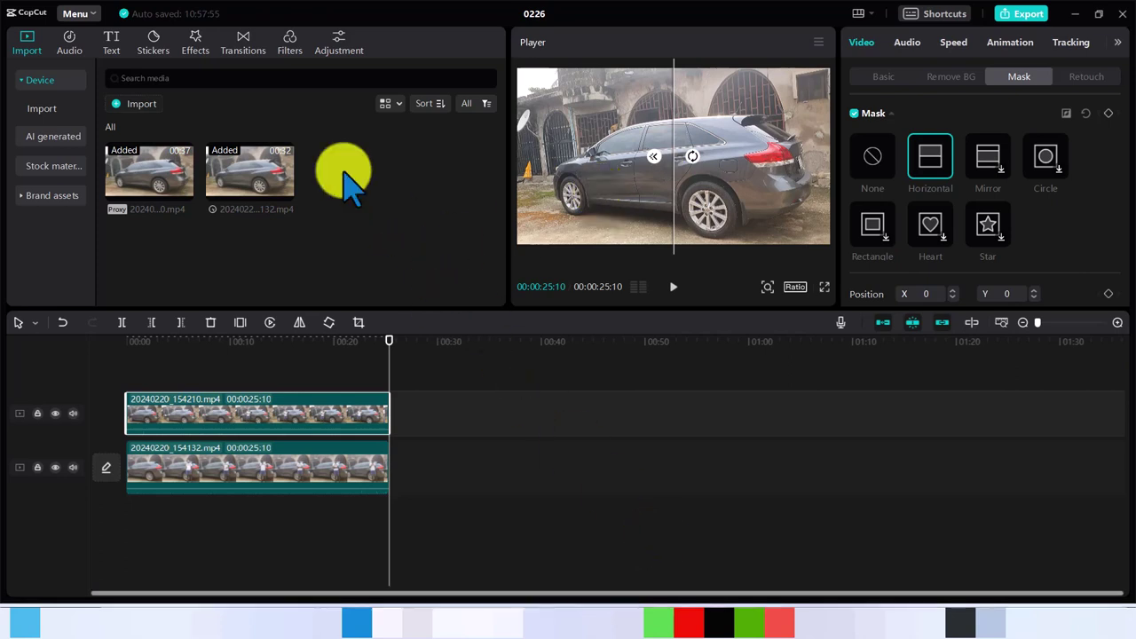
drag(389, 336, 344, 354)
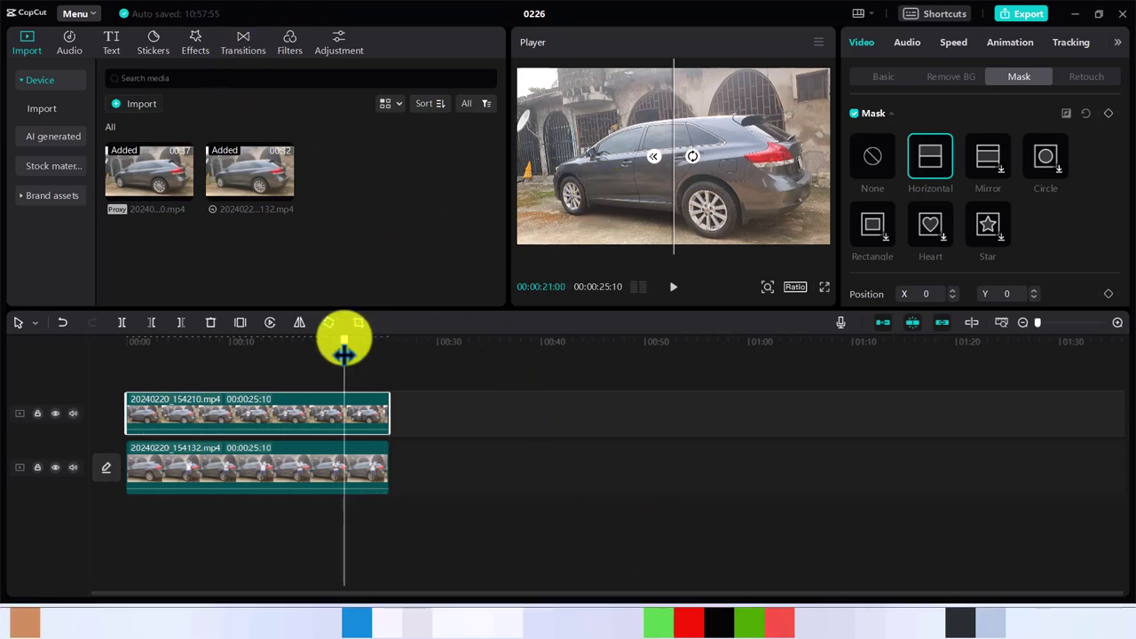
click(537, 380)
click(536, 379)
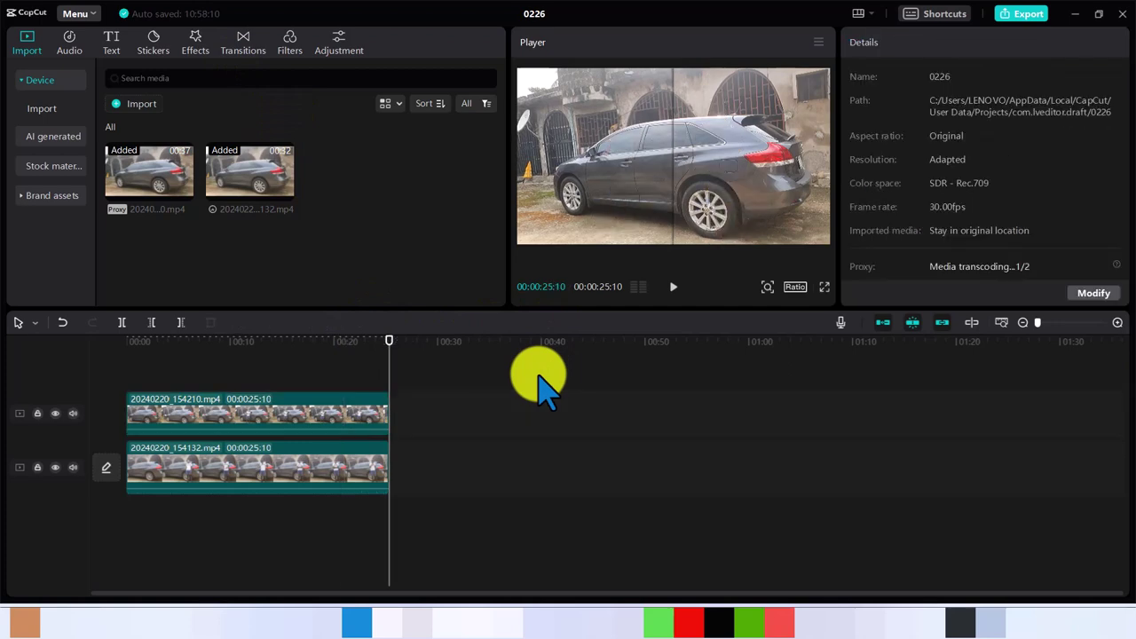
click(340, 415)
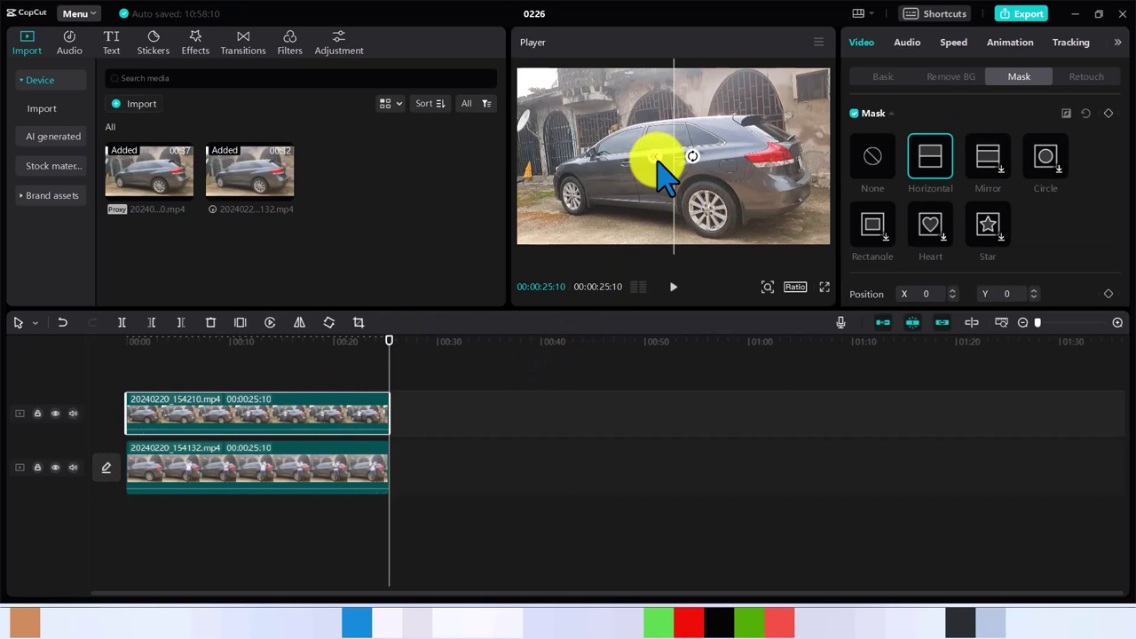
Select the lower clip and find a frame showing both copies of the man
click(324, 470)
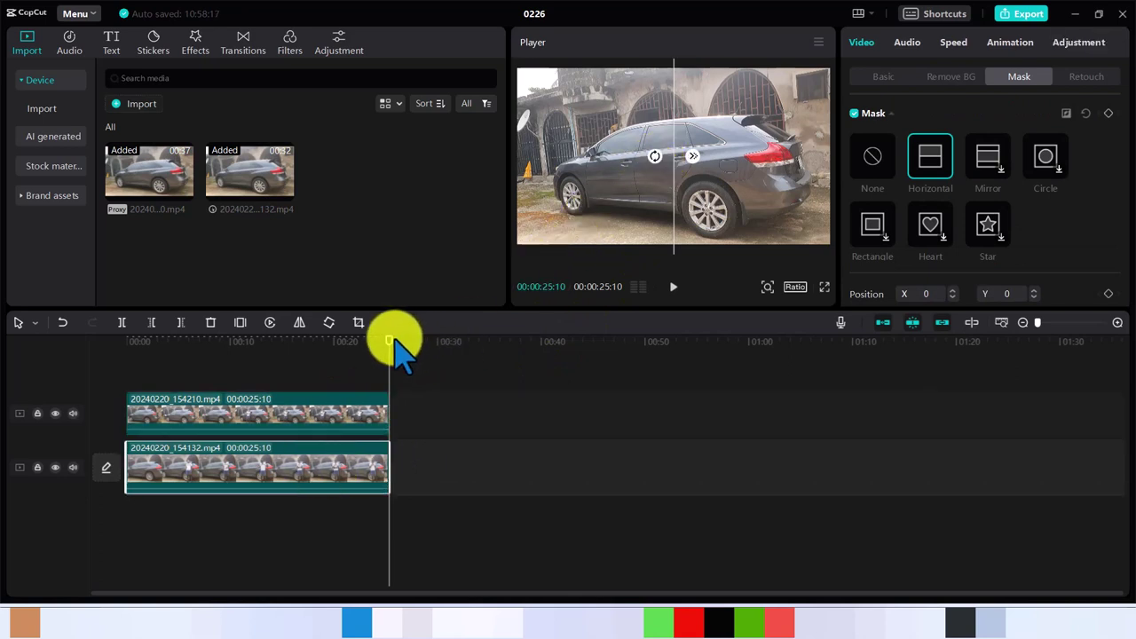
drag(372, 347, 377, 348)
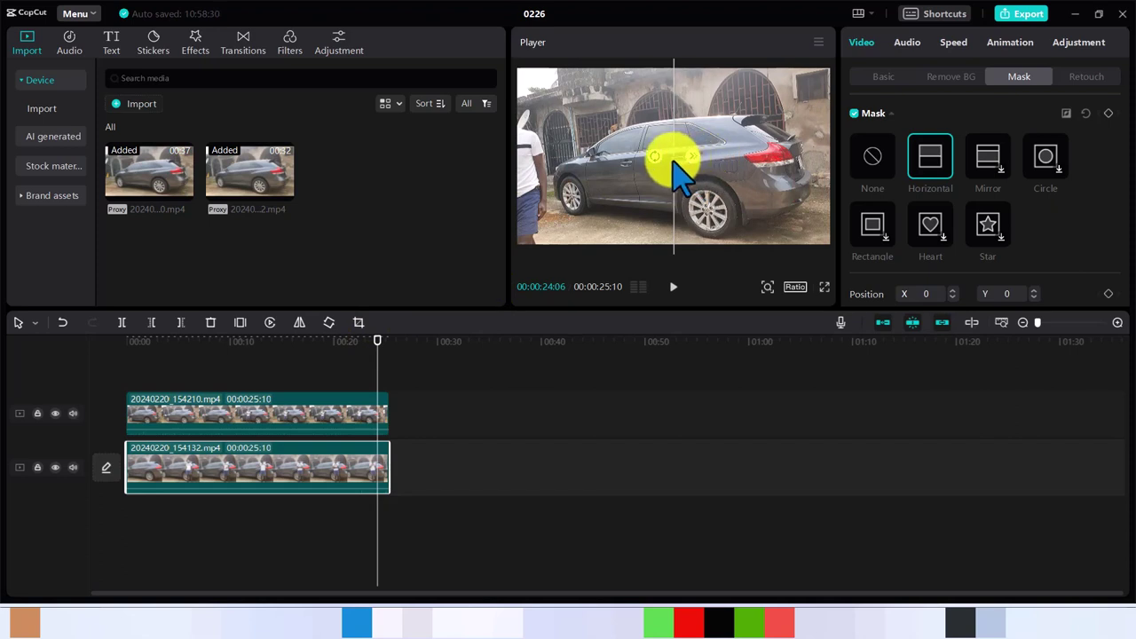
click(376, 342)
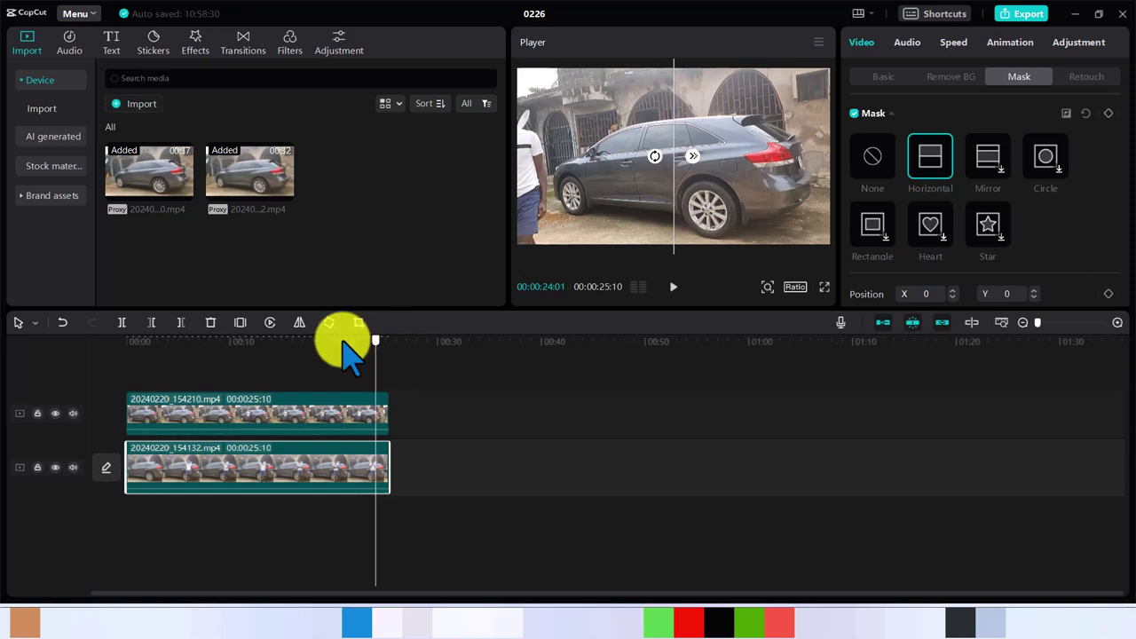
click(325, 339)
click(349, 364)
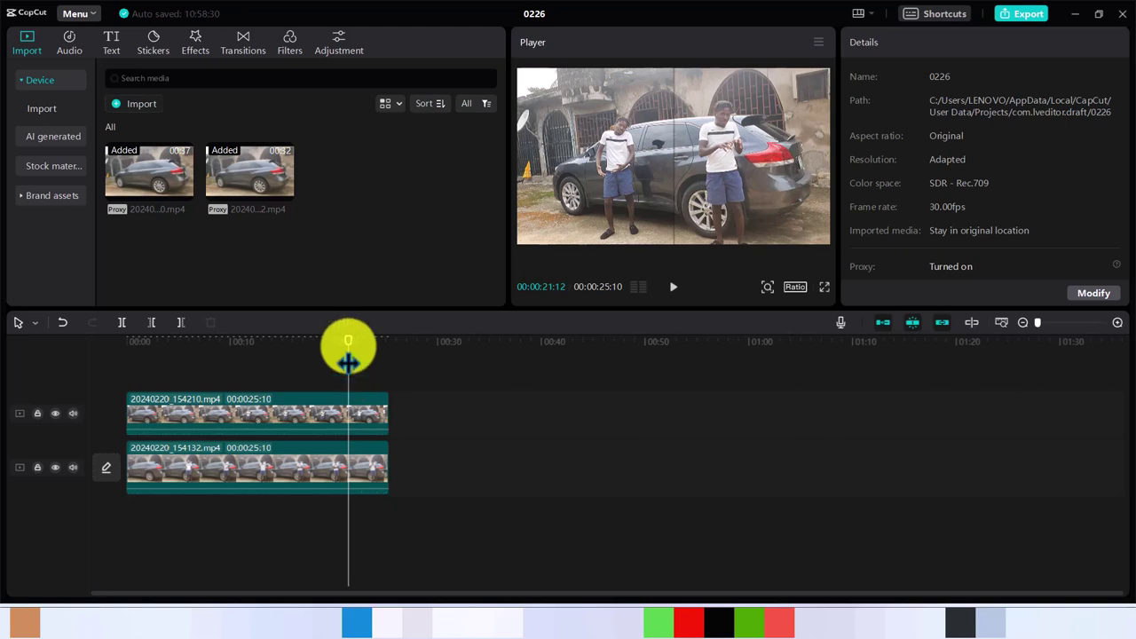
Increase the lower mask's feathering and reduce the upper mask's feathering to blend the seam
click(347, 410)
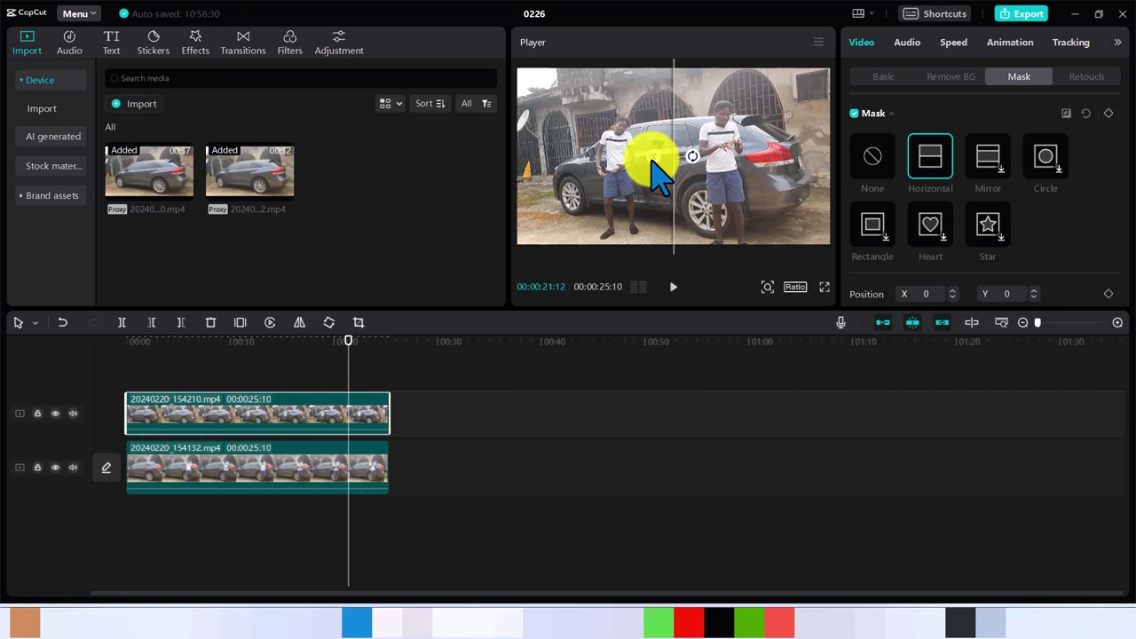
click(336, 461)
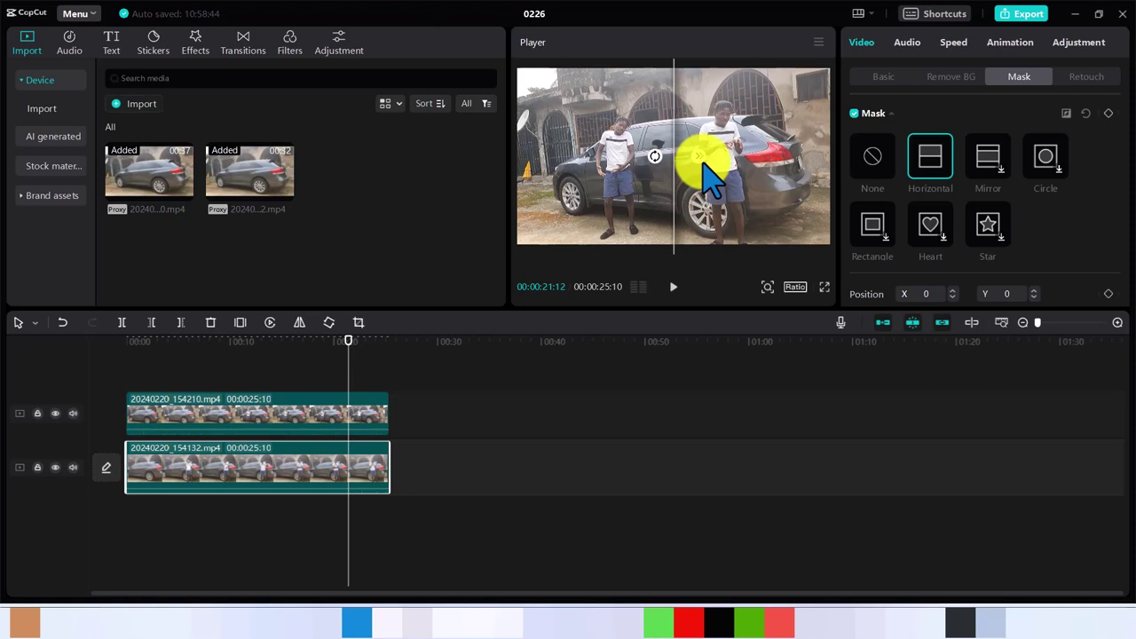
drag(703, 163, 802, 163)
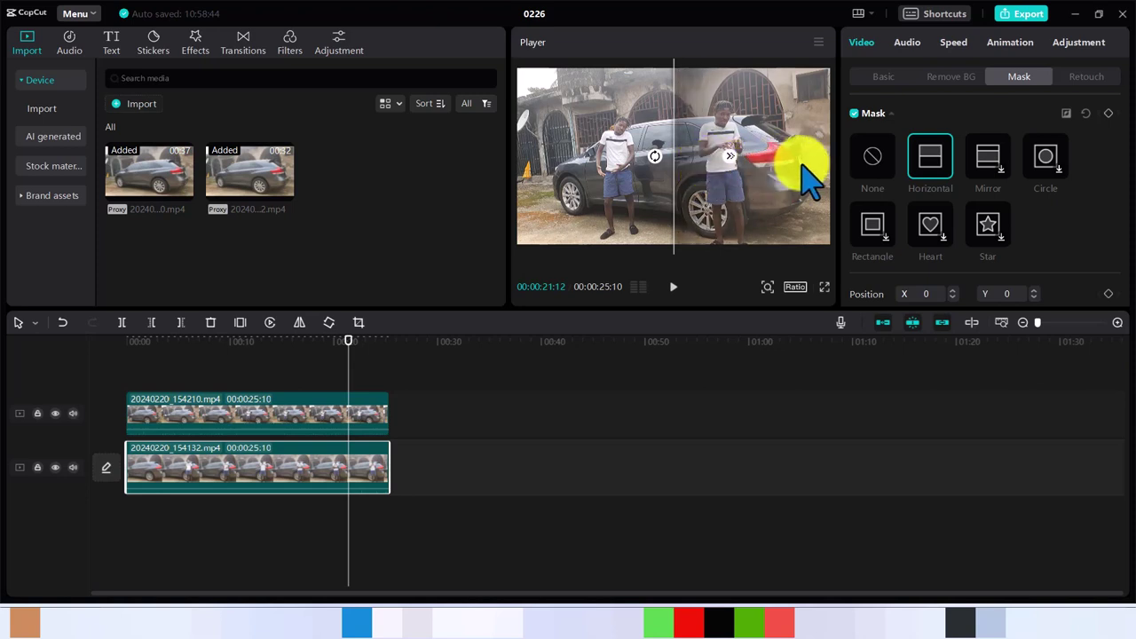
click(269, 425)
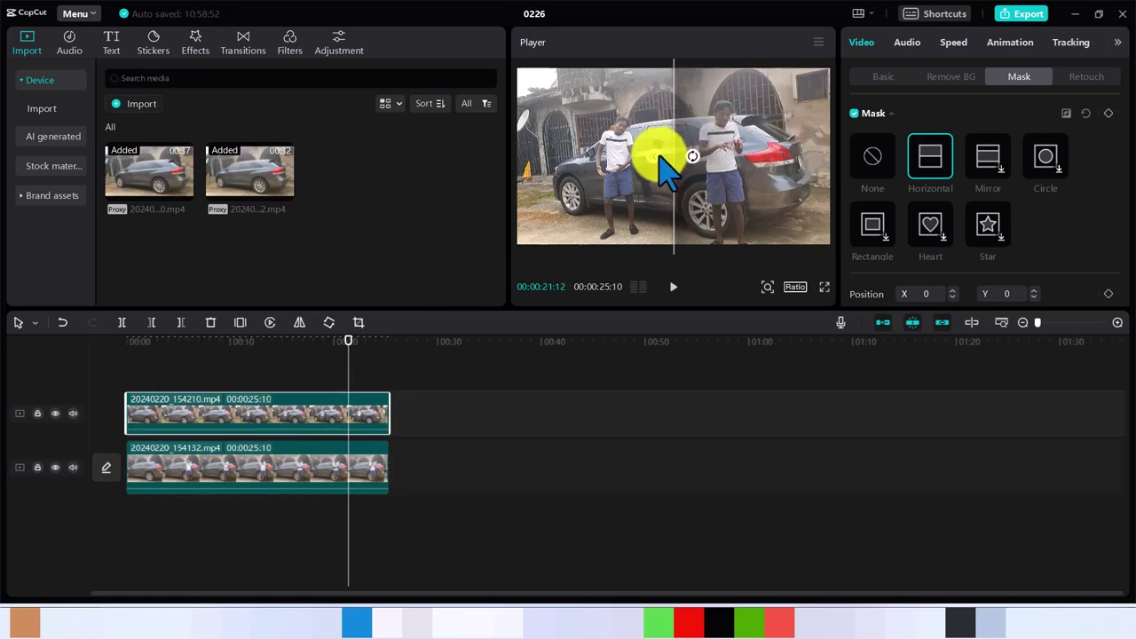
drag(661, 169, 585, 168)
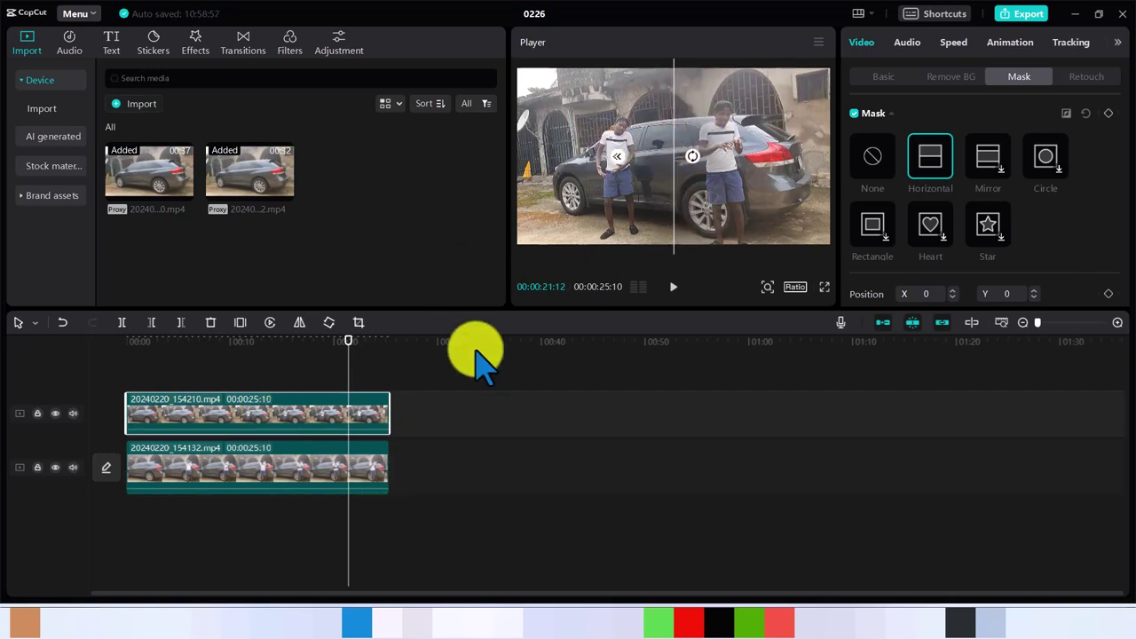
click(419, 362)
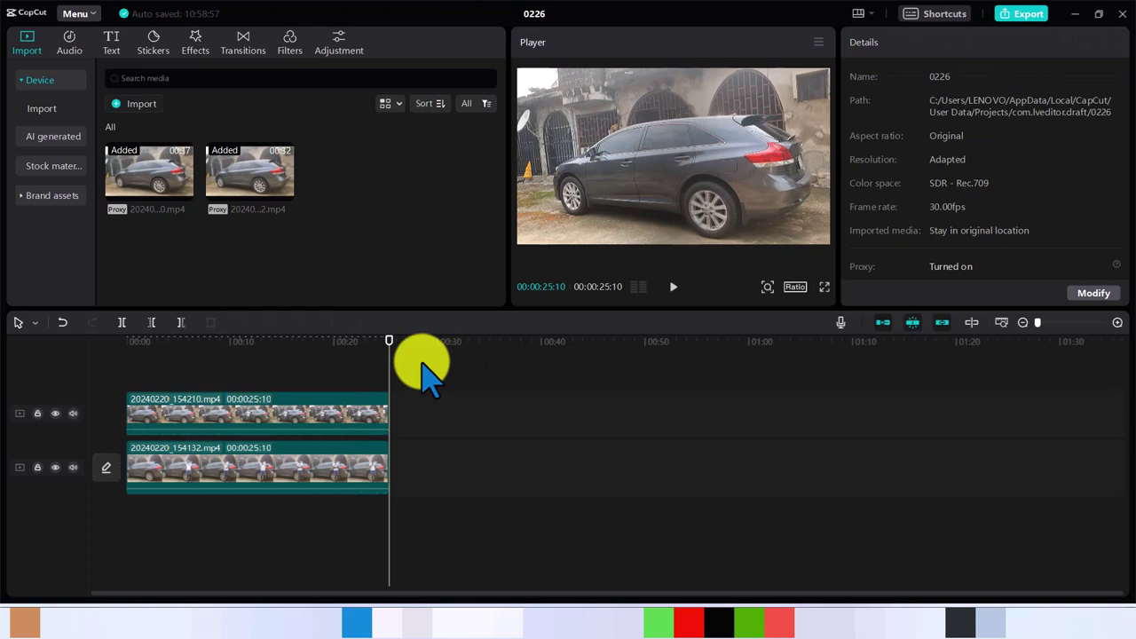
drag(393, 339, 113, 356)
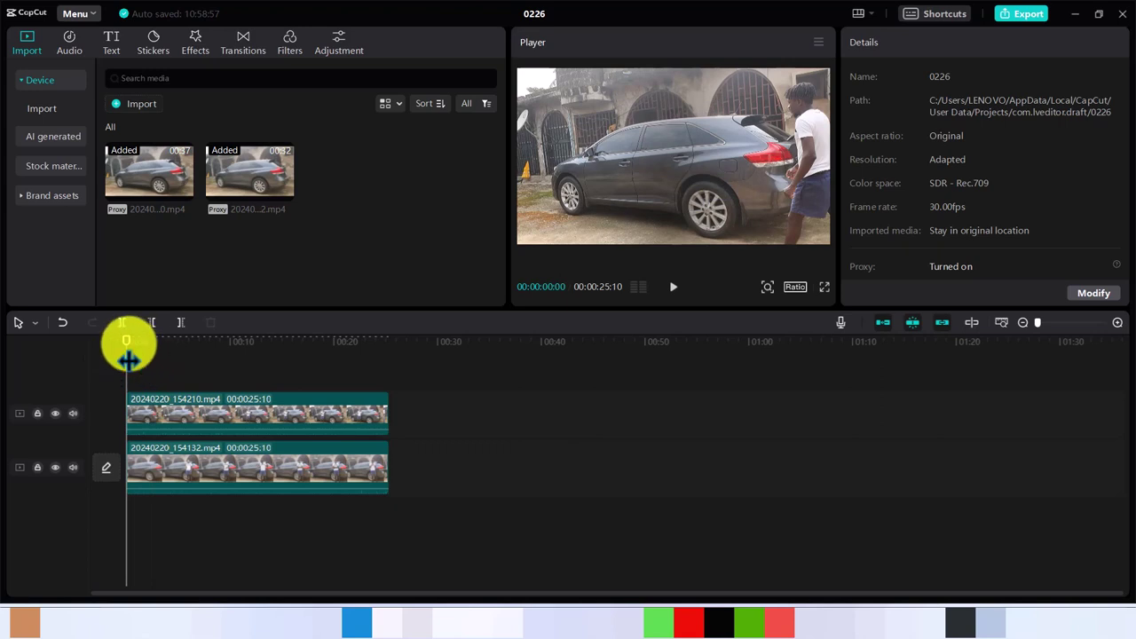
mouse_move(126, 353)
mouse_down()
mouse_move(167, 337)
mouse_move(119, 350)
mouse_up()
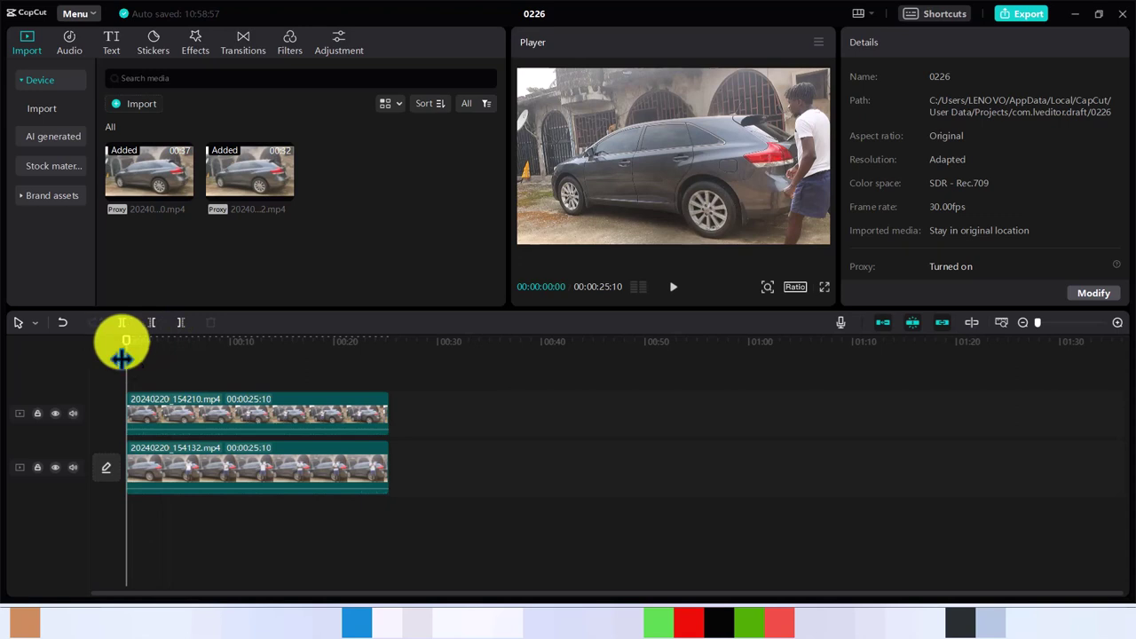
drag(126, 354, 285, 360)
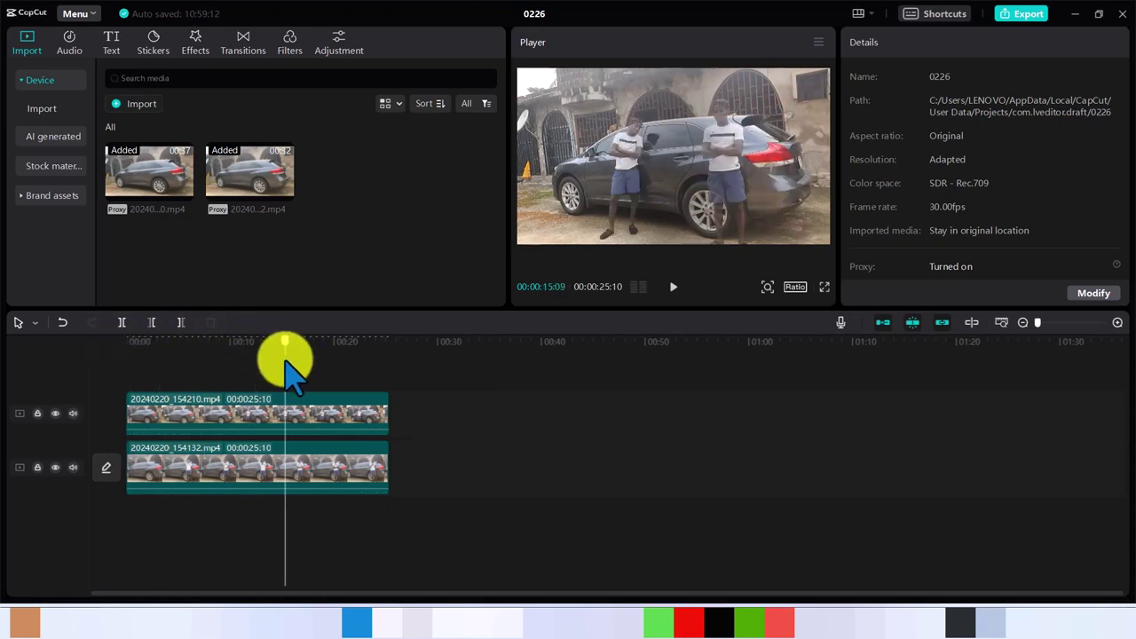
click(310, 408)
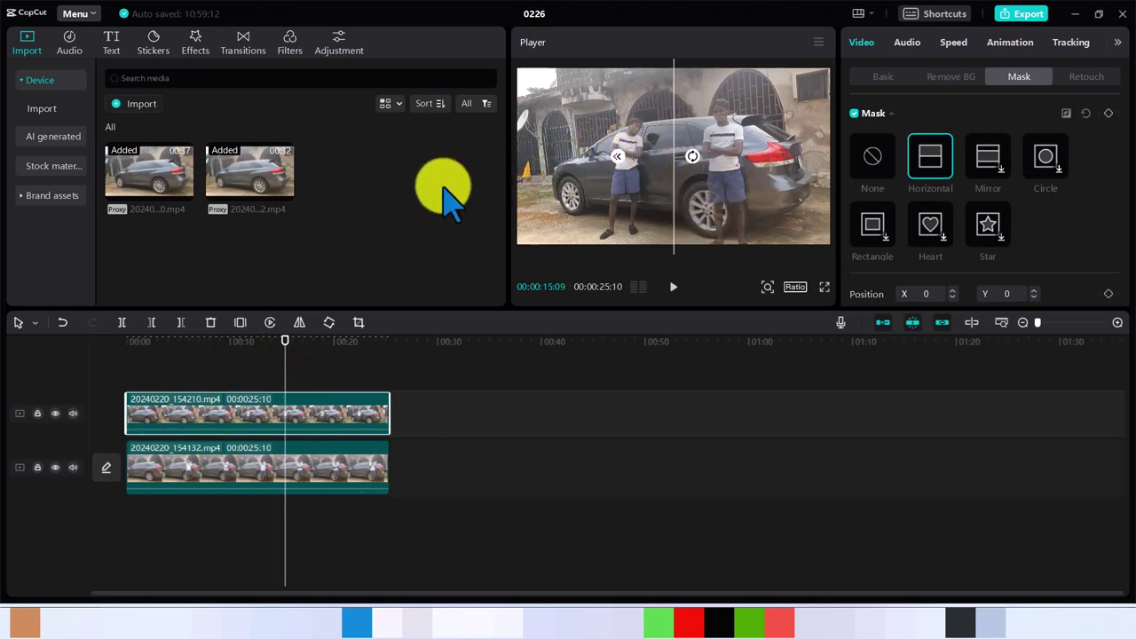
click(303, 467)
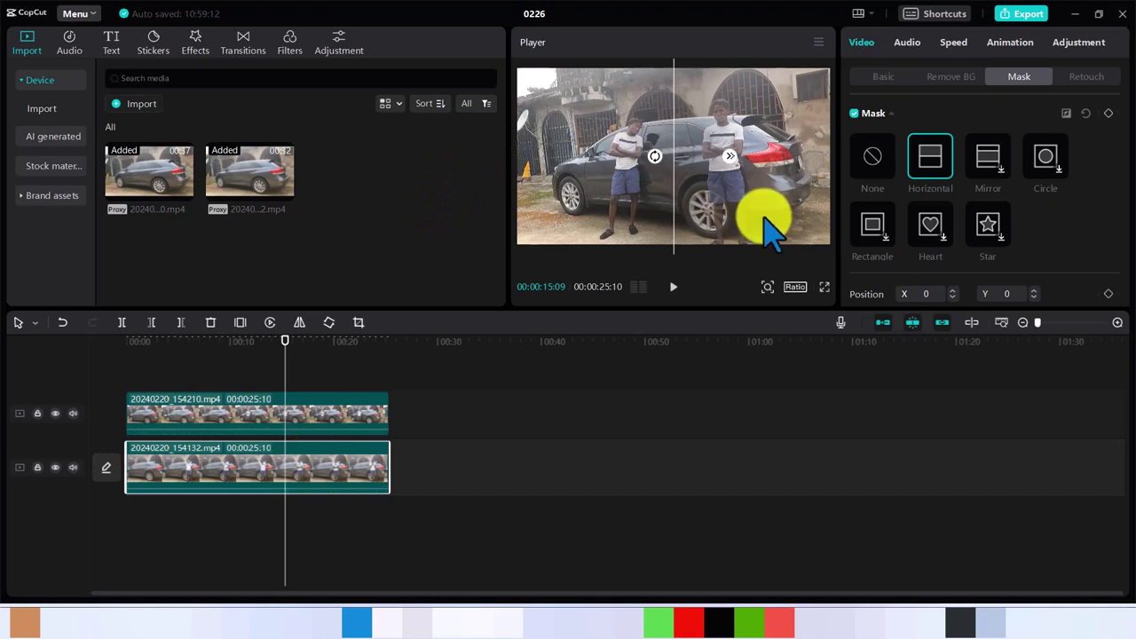
click(297, 388)
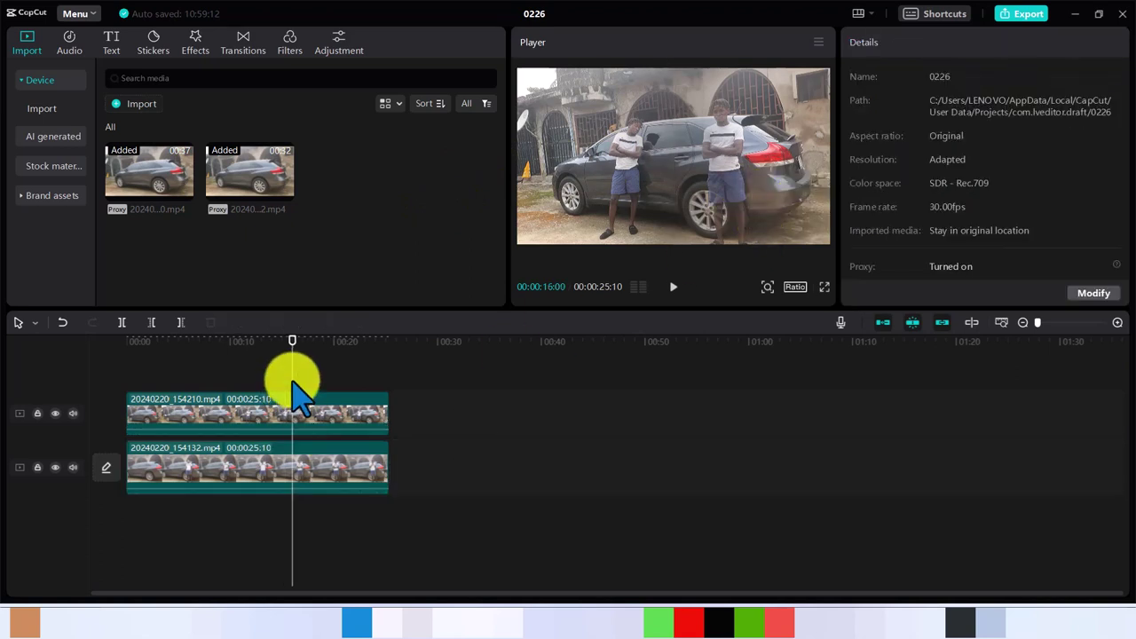
click(292, 345)
drag(294, 351, 89, 347)
key(space)
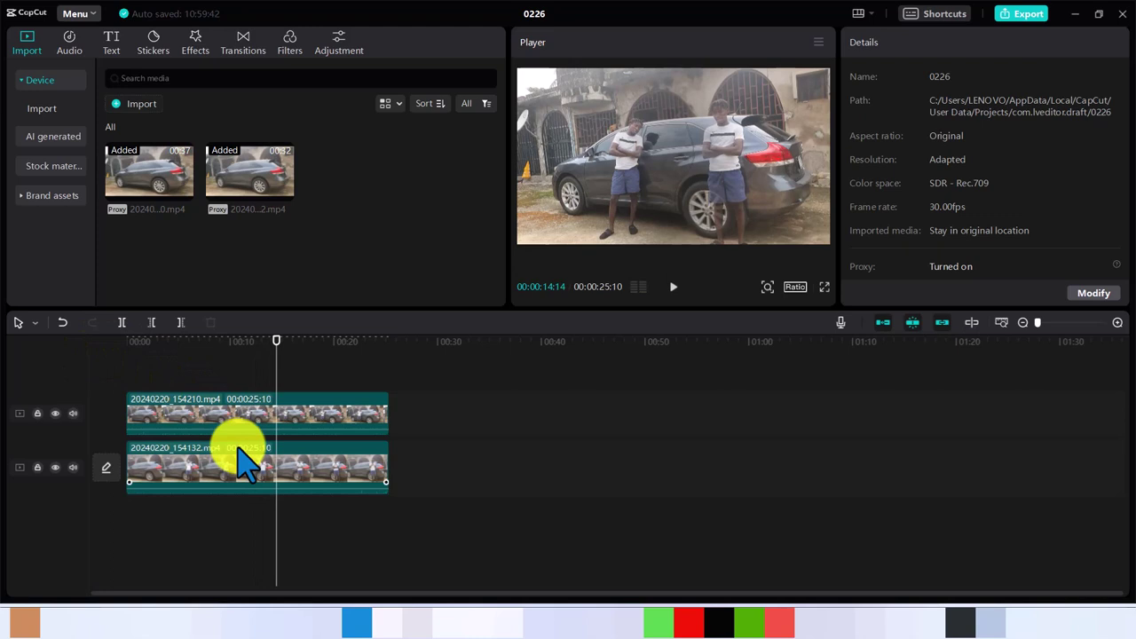
click(330, 479)
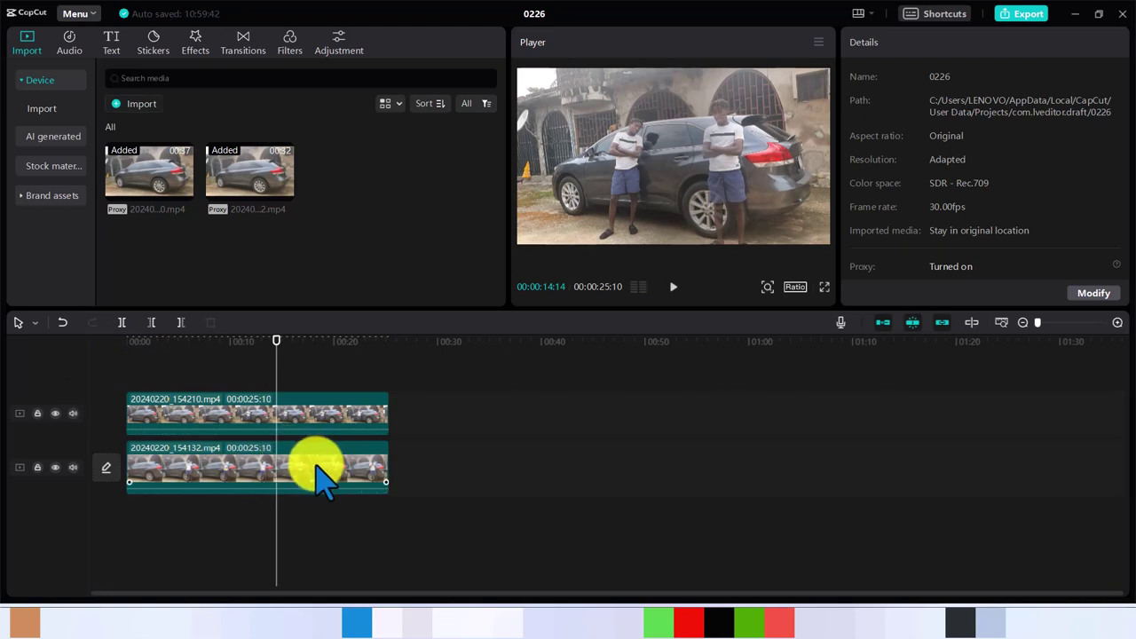
click(317, 464)
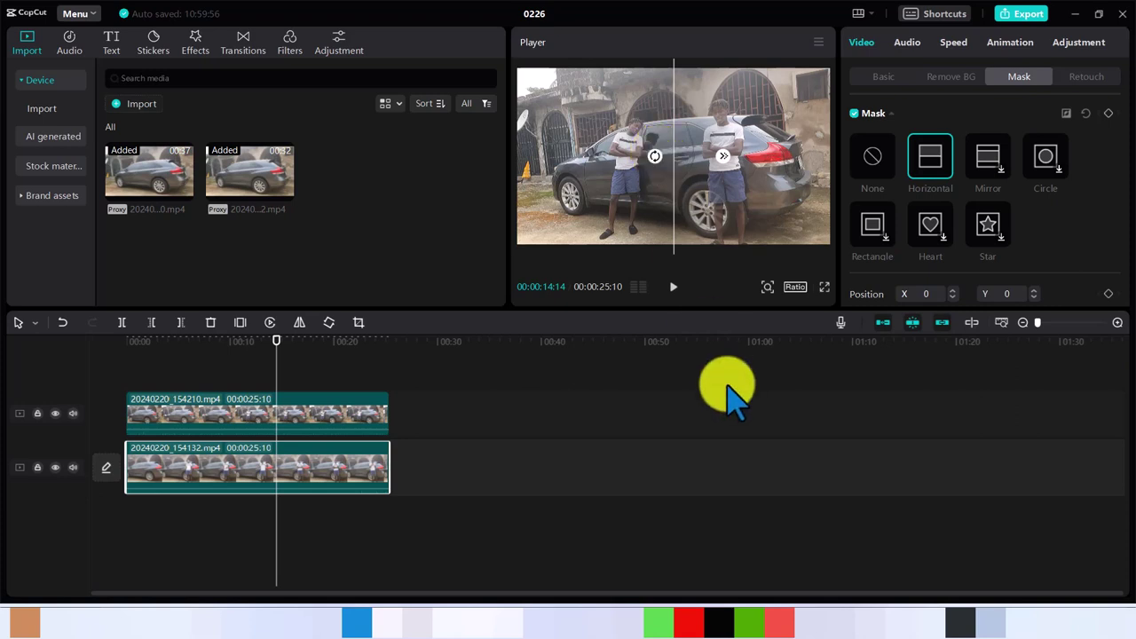
click(659, 422)
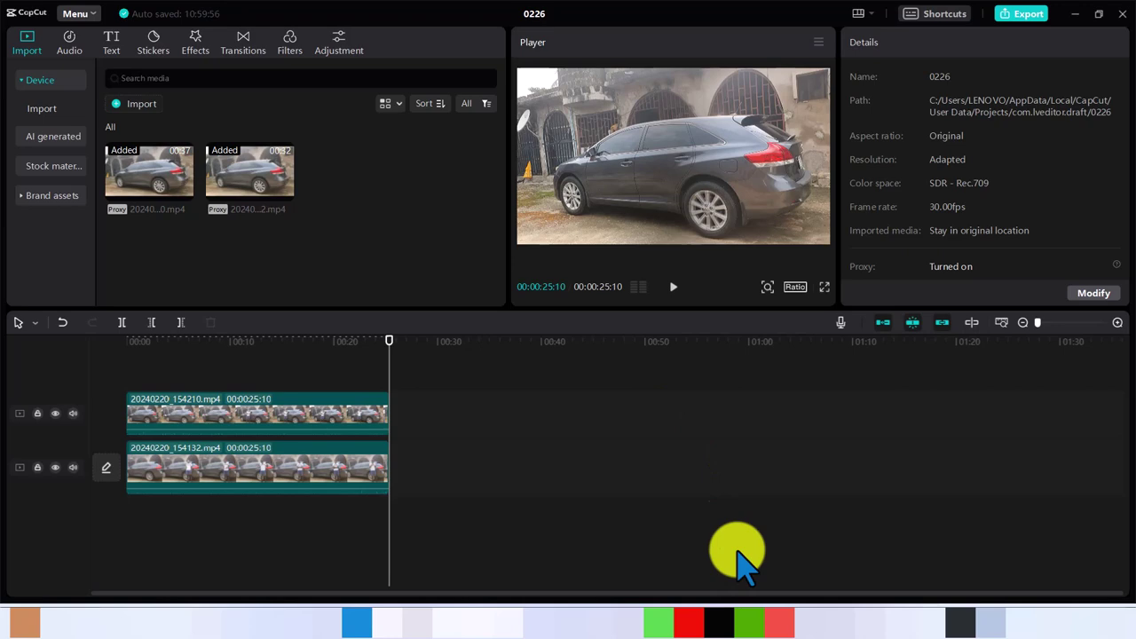